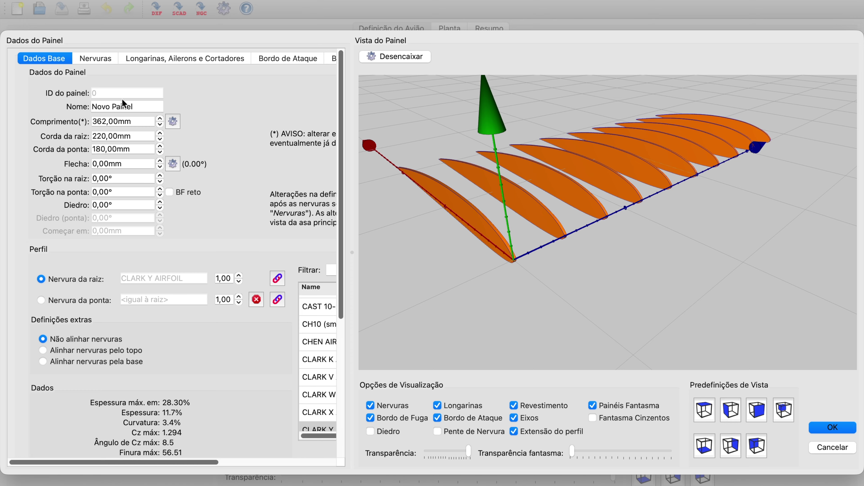
Step: Name the wing panel Treiner and set its length to 750 mm
drag(140, 107, 88, 107)
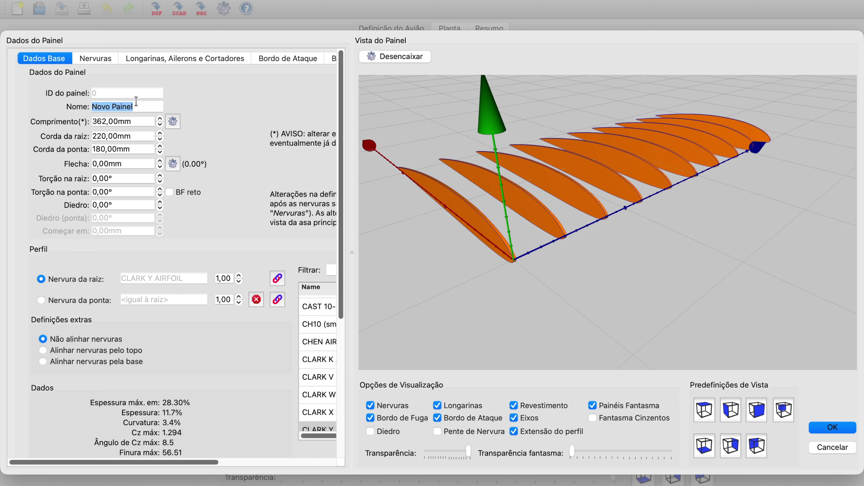
text(T)
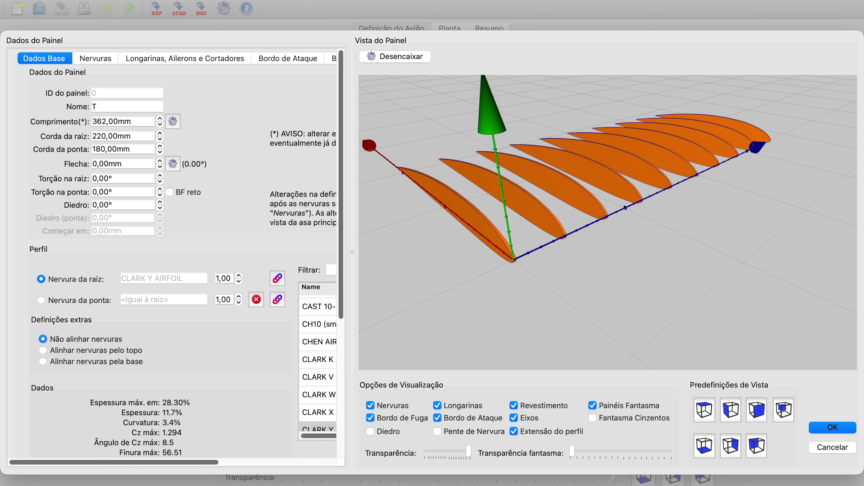
text(rei)
click(140, 122)
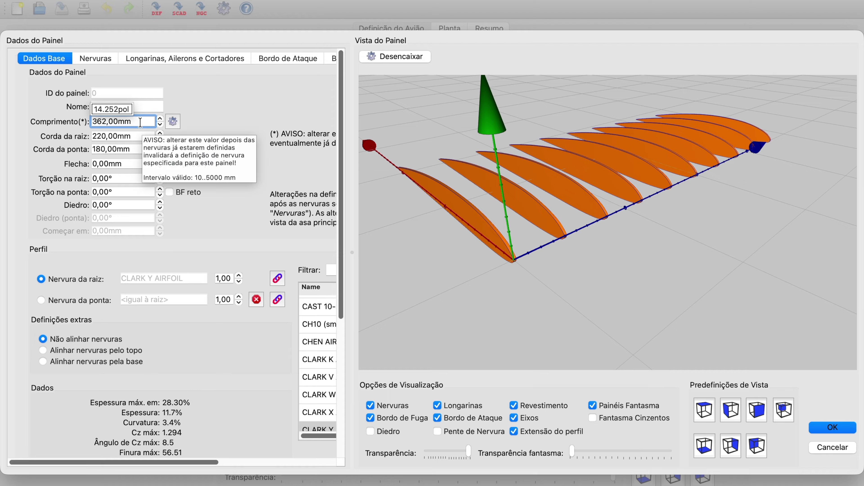
drag(140, 122, 91, 125)
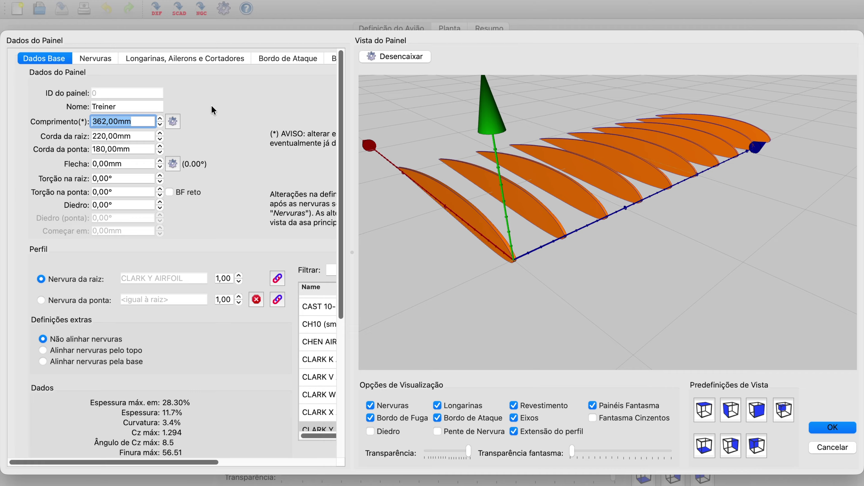
text(750)
Step: Set both the root chord and the tip chord of the panel to 250 mm
click(141, 134)
drag(142, 135, 89, 136)
text(2)
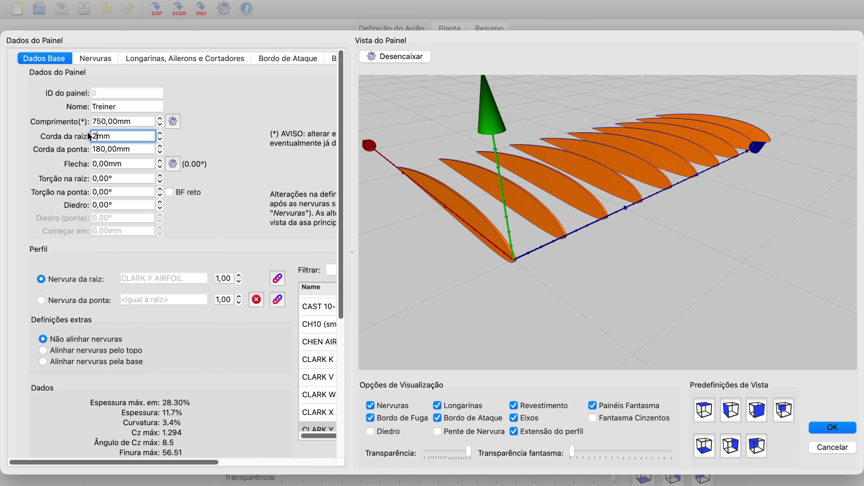
text(50)
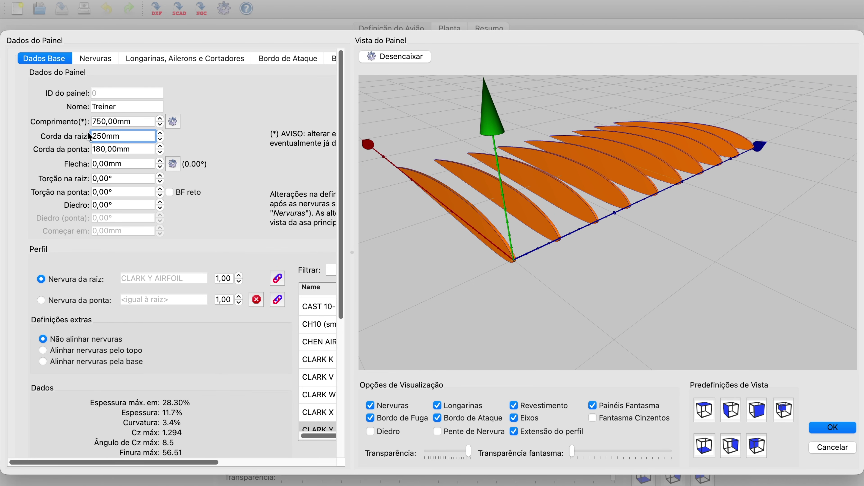
click(145, 150)
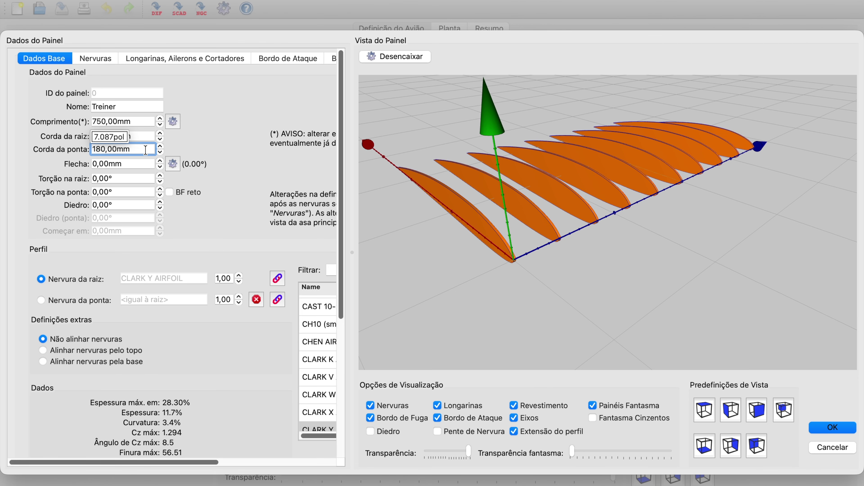
drag(141, 148, 68, 146)
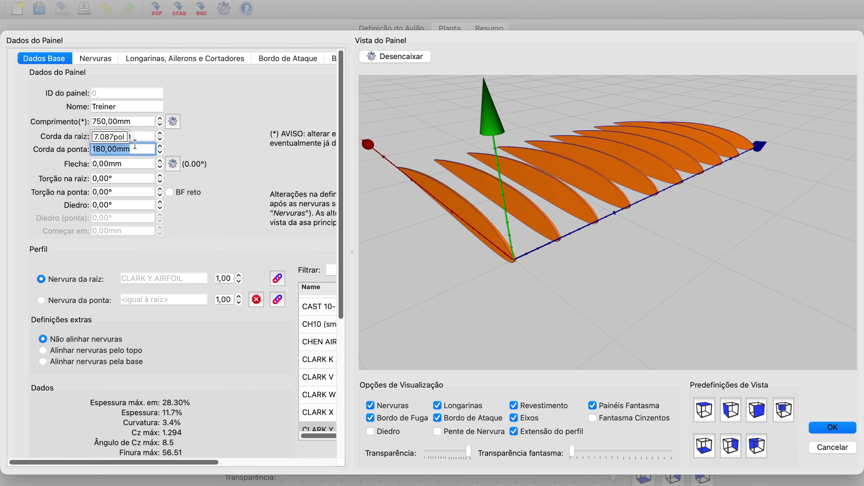
text(250)
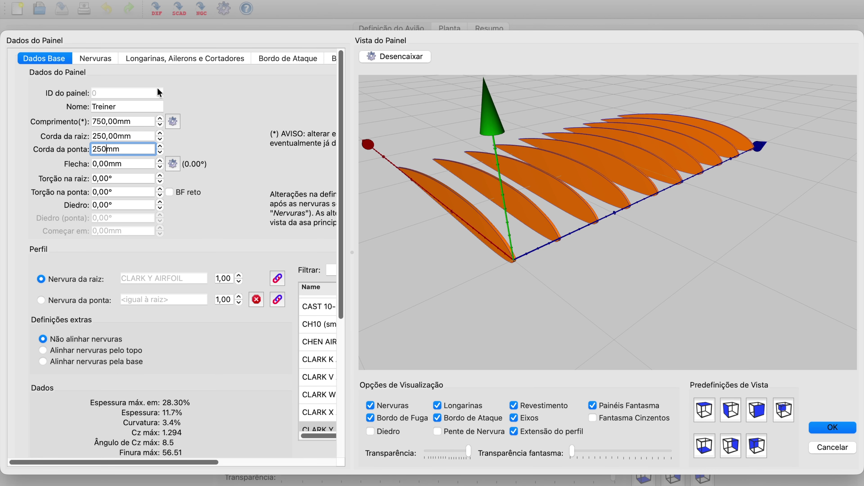
Step: Try a sweep (Flecha) of 20 mm on the wing panel
click(138, 161)
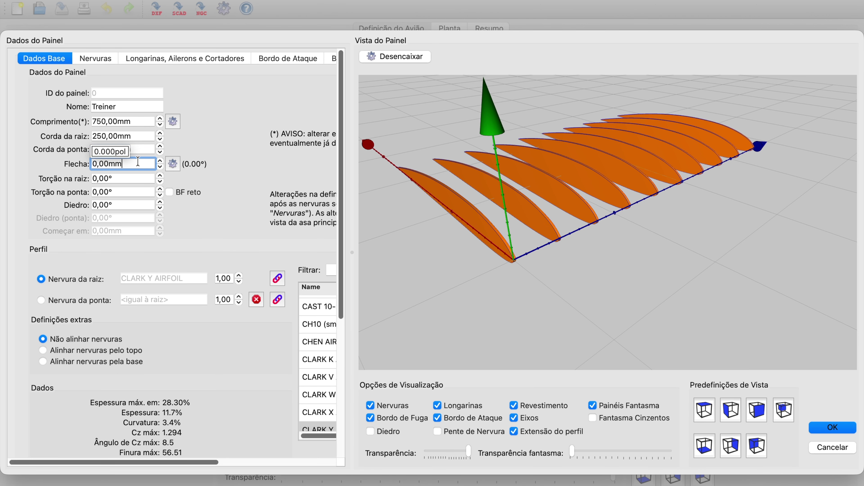
drag(685, 207, 682, 209)
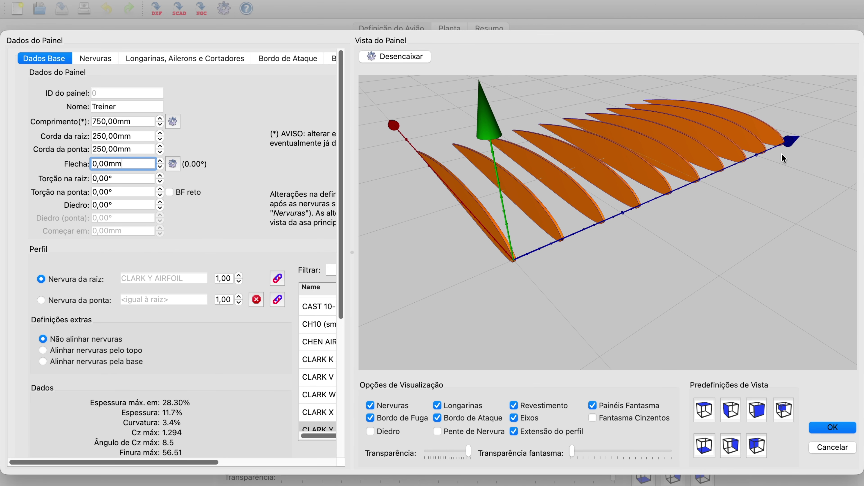
scroll(705, 203, up, 3)
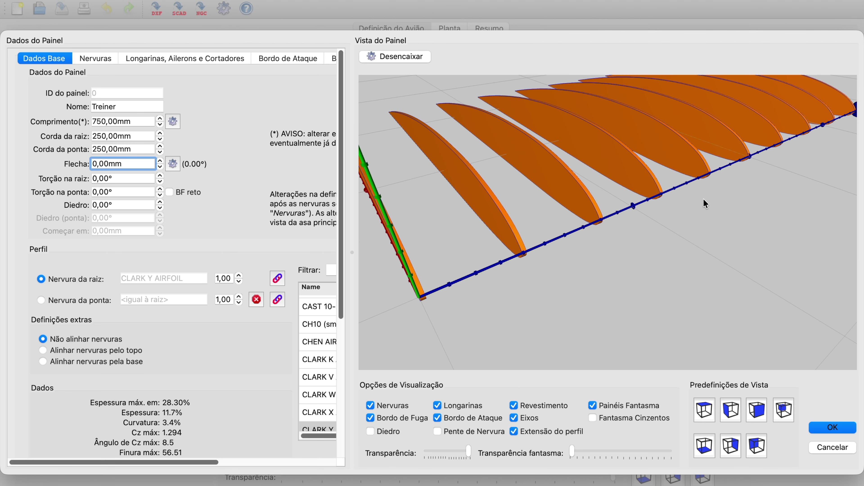
scroll(705, 204, down, 3)
scroll(691, 239, up, 2)
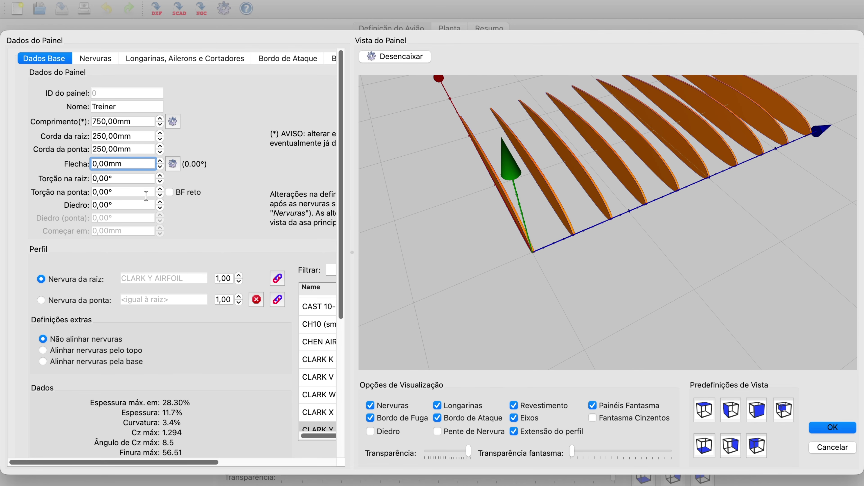
double_click(115, 165)
text(2)
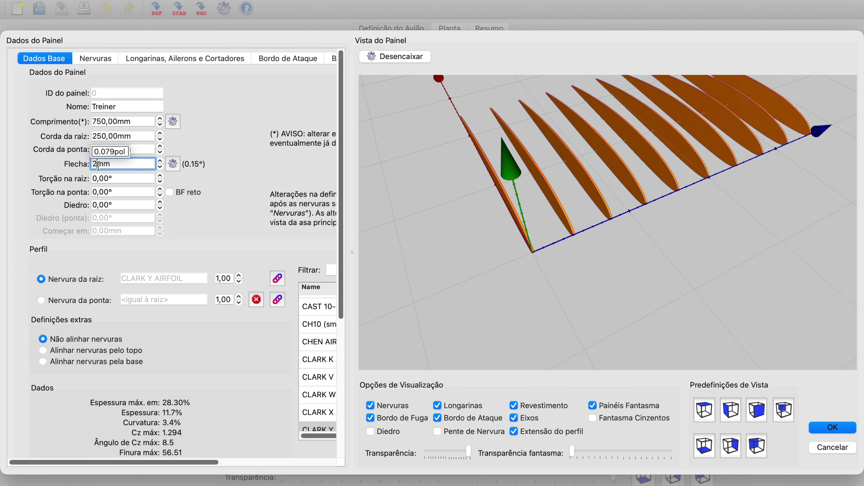
text(0)
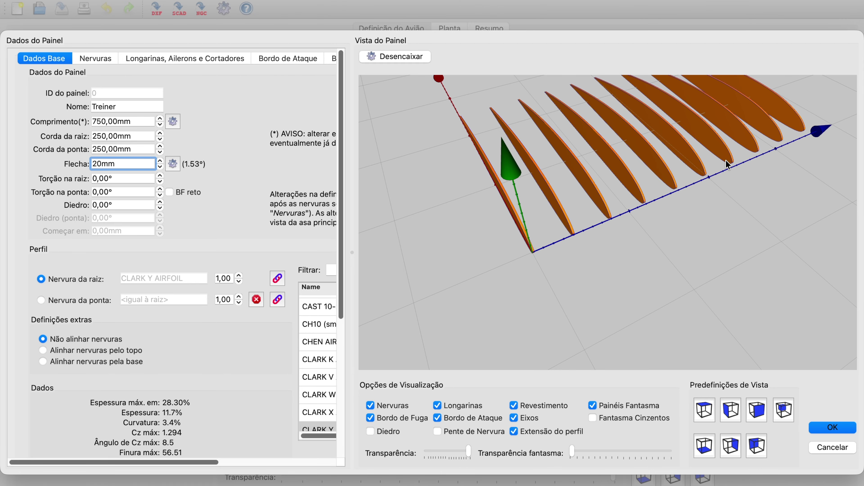
Step: Inspect the swept ribs near the wing tip and reset the sweep to 0 mm
scroll(728, 167, up, 3)
scroll(729, 155, down, 4)
middle_drag(804, 114, 650, 192)
scroll(613, 206, up, 2)
scroll(614, 205, up, 2)
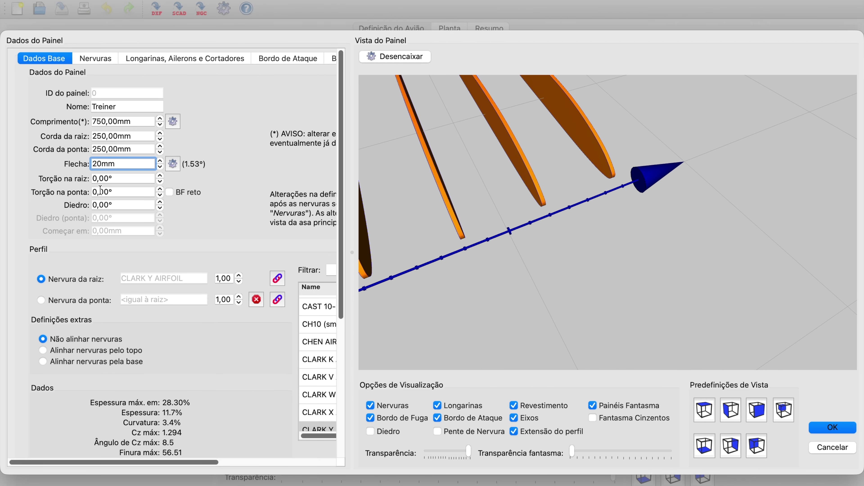
key(Left)
key(BackSpace)
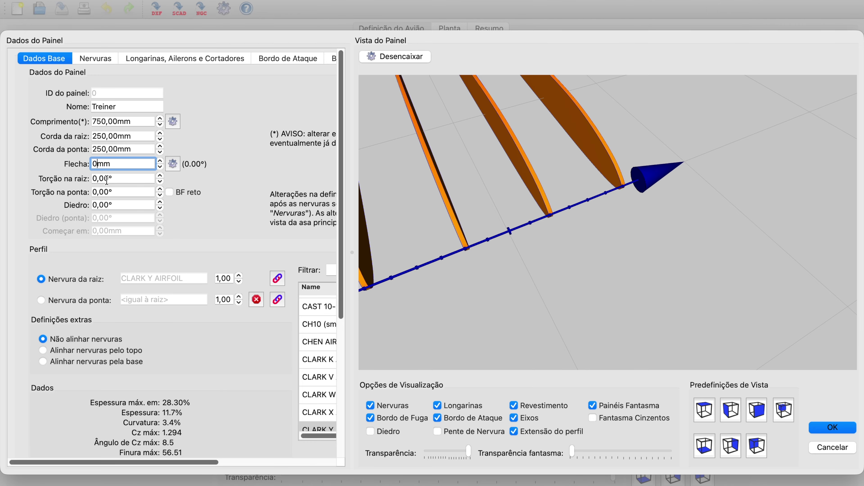
Step: Try a twist of 5° at the panel's tip, with the preview showing the tip airfoil side-on
click(127, 178)
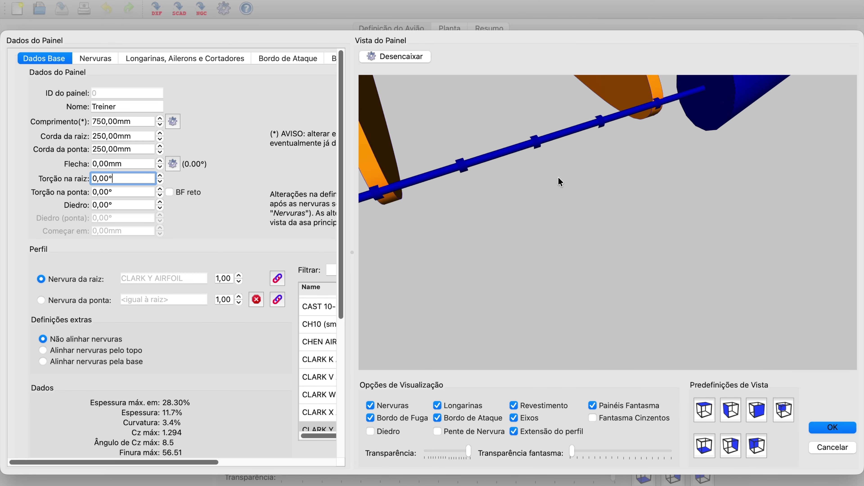
scroll(557, 179, down, 5)
drag(556, 179, 422, 158)
drag(666, 293, 554, 272)
scroll(497, 280, up, 3)
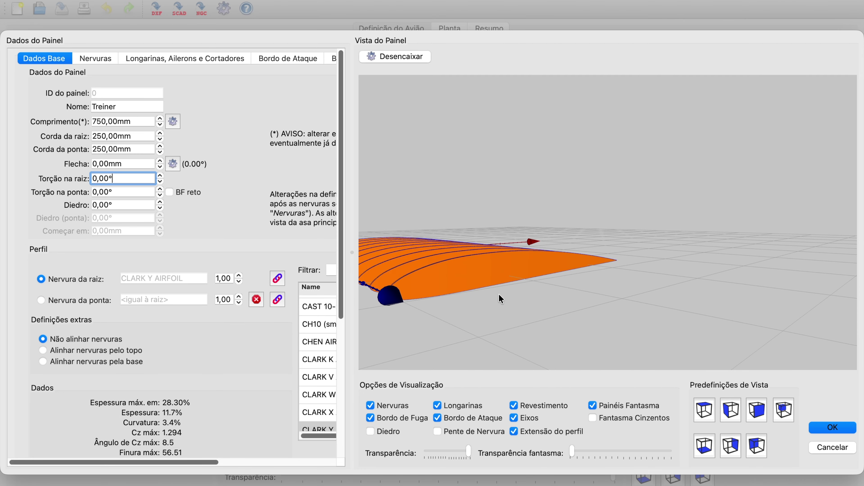
scroll(524, 297, down, 1)
scroll(518, 292, down, 2)
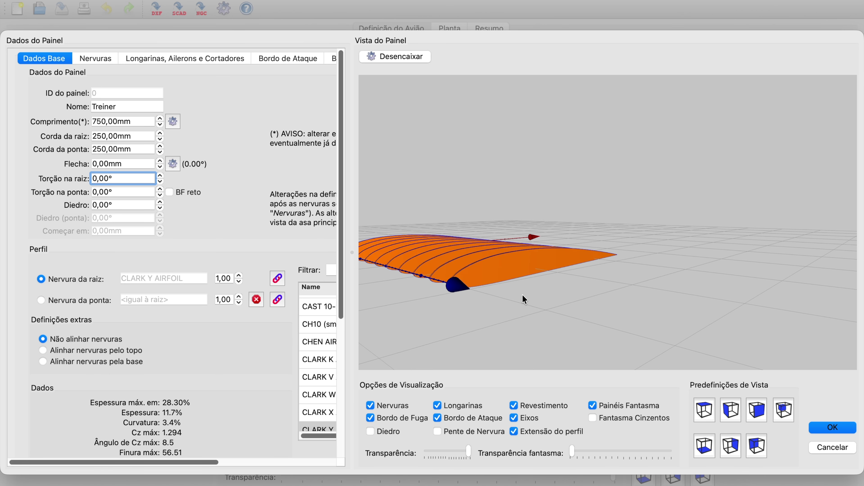
click(122, 193)
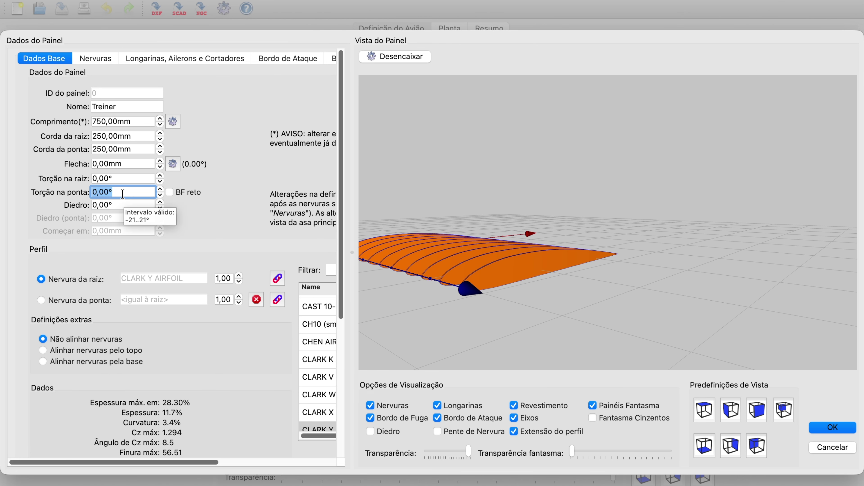
text(5)
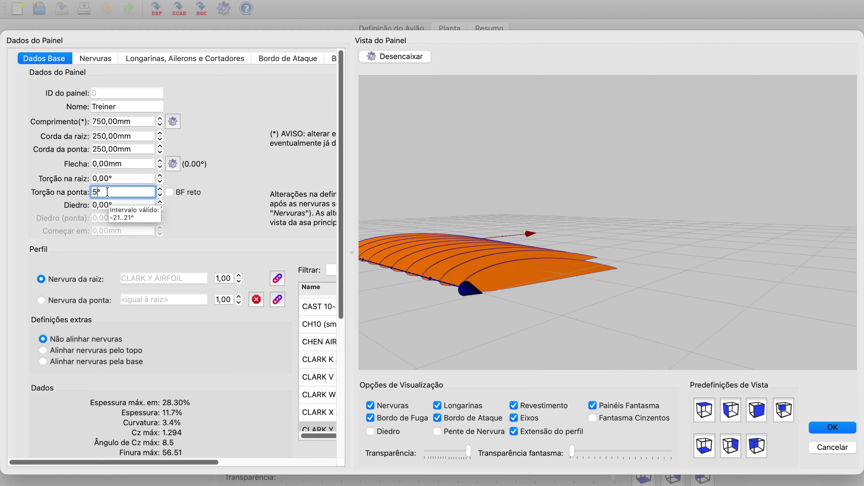
Step: Try a tip twist of -5°, inspect the ribs, and return the tip twist to 0°
key(Left)
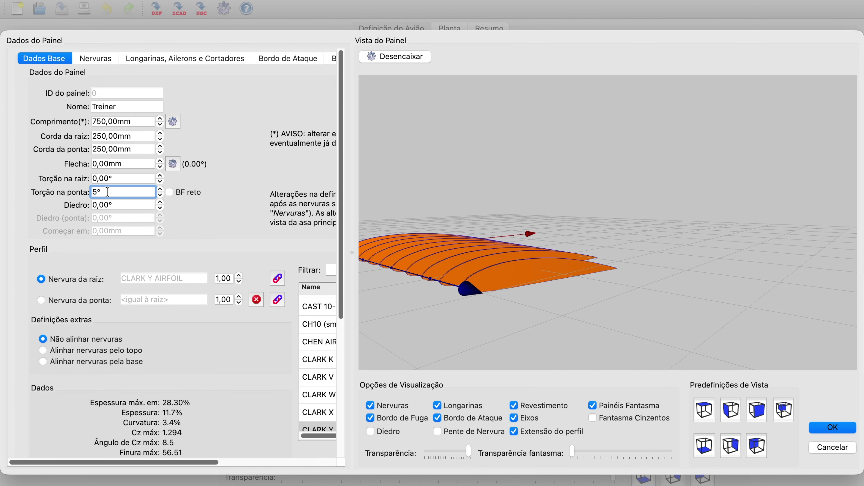
text(-)
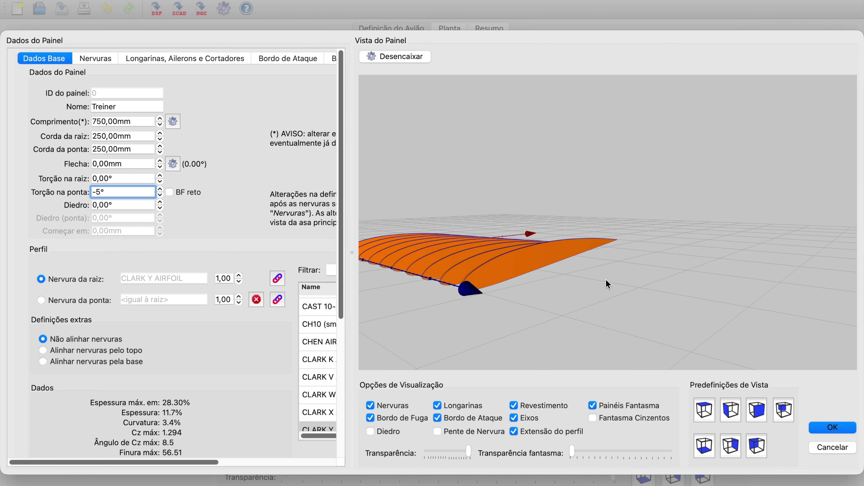
drag(551, 291, 569, 312)
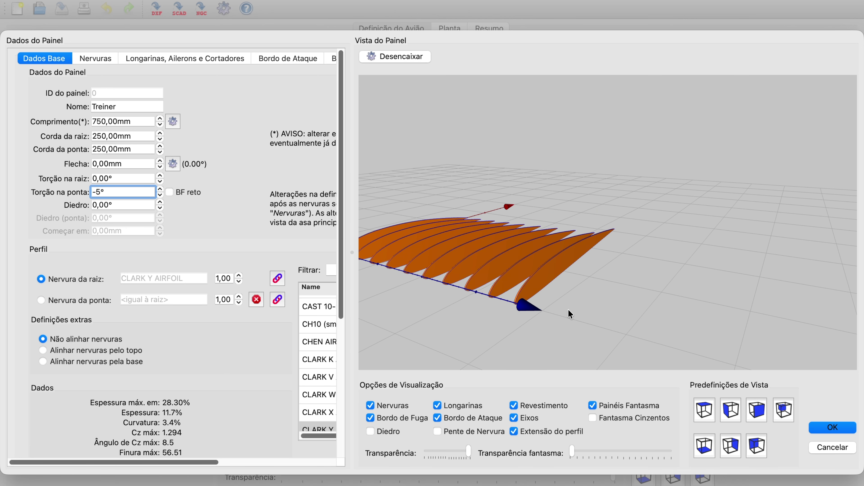
drag(106, 192, 82, 191)
text(0)
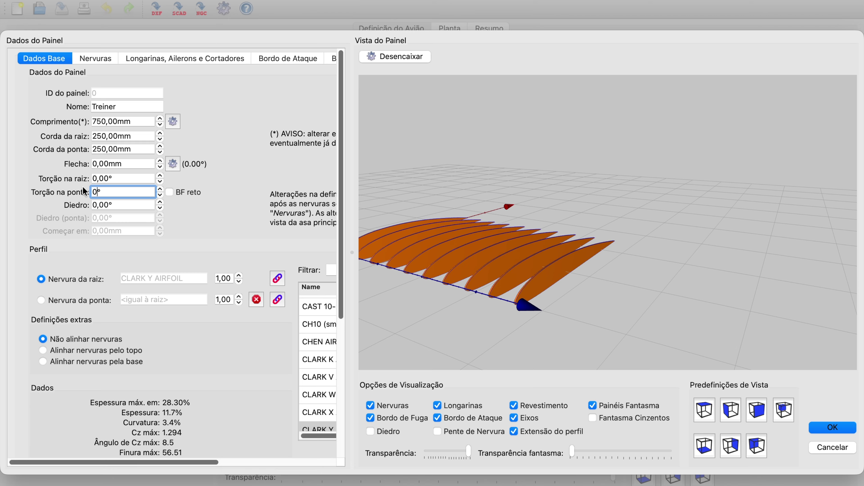
Step: Try a tip twist of -3° with the straight trailing edge option (BF reto) enabled
key(Return)
text(-3)
drag(648, 271, 588, 256)
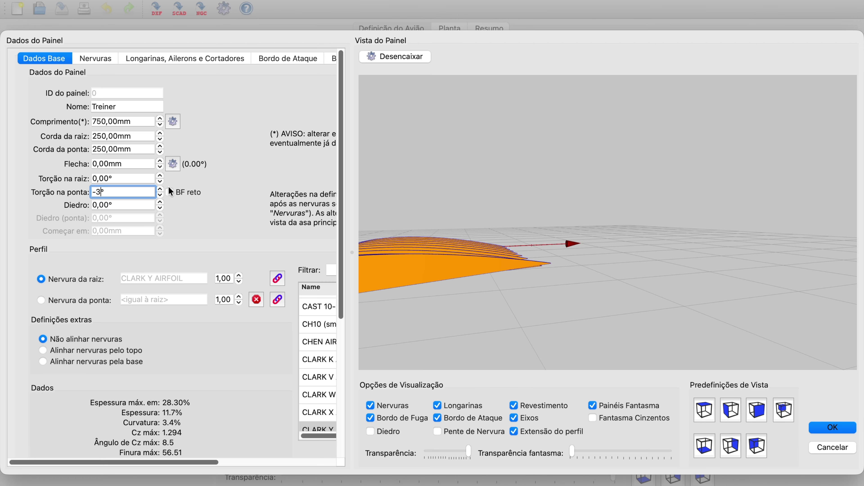
click(169, 192)
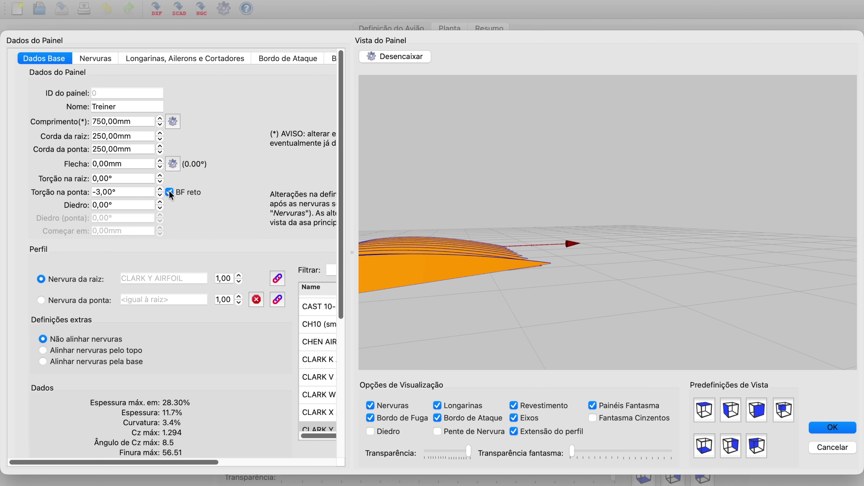
mouse_move(591, 287)
mouse_down()
mouse_move(552, 291)
mouse_move(565, 281)
mouse_move(579, 298)
mouse_move(608, 287)
mouse_move(648, 310)
mouse_move(645, 336)
mouse_move(571, 285)
mouse_move(592, 280)
mouse_move(627, 302)
mouse_move(617, 311)
mouse_move(563, 302)
mouse_move(598, 295)
mouse_move(631, 304)
mouse_move(646, 289)
mouse_move(630, 322)
mouse_move(661, 311)
mouse_up()
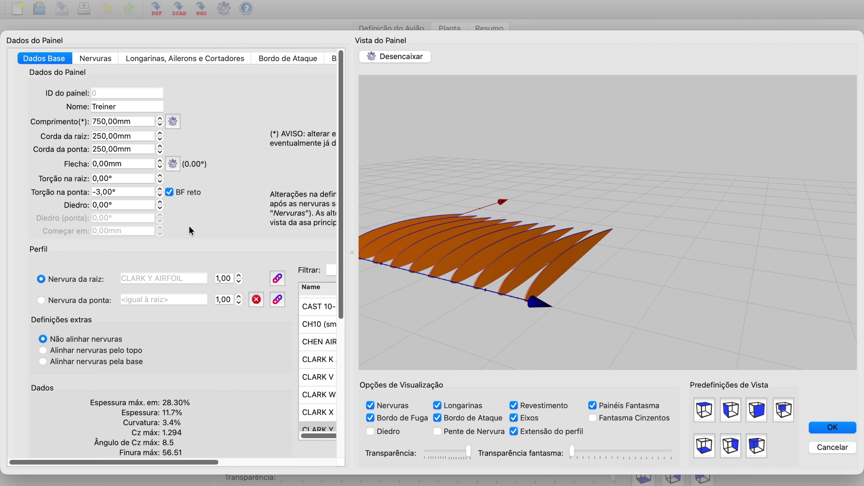
Step: Disable the straight trailing edge option (BF reto) and reset the tip twist to 0°
click(170, 192)
key(shift+Tab)
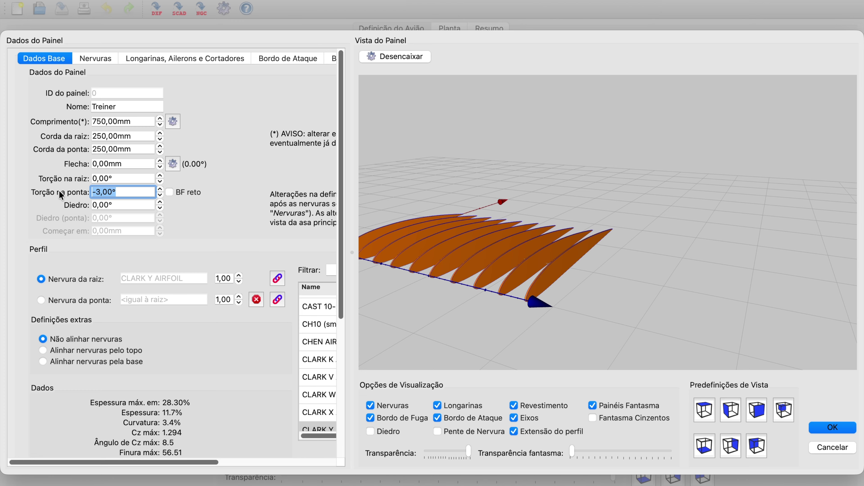
text(0)
Step: Set the panel's dihedral (Diedro) to 3°
click(130, 204)
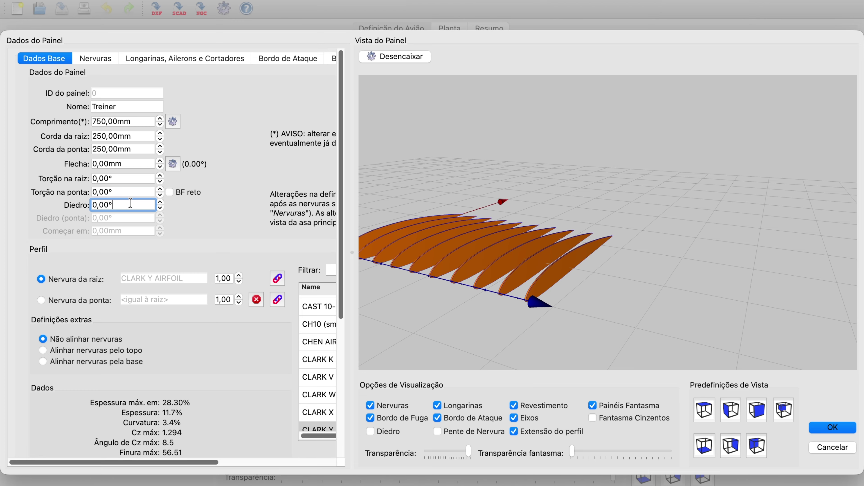
double_click(134, 206)
scroll(668, 265, down, 1)
drag(667, 261, 553, 305)
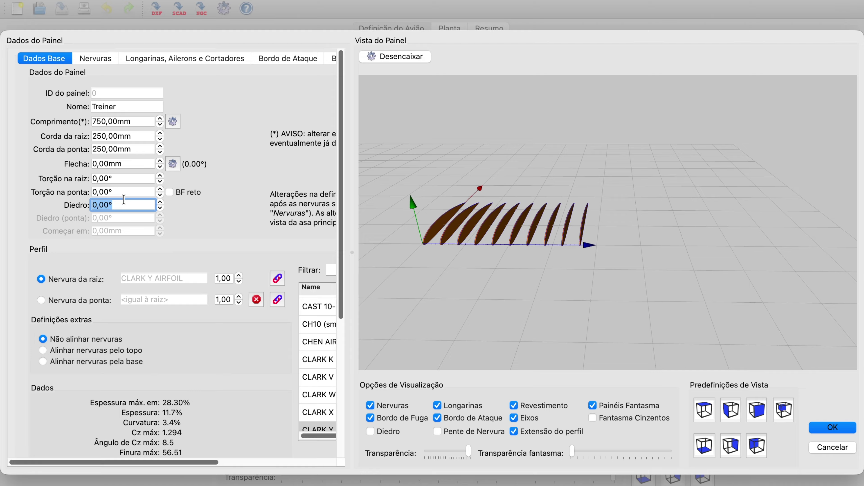
text(3)
click(126, 189)
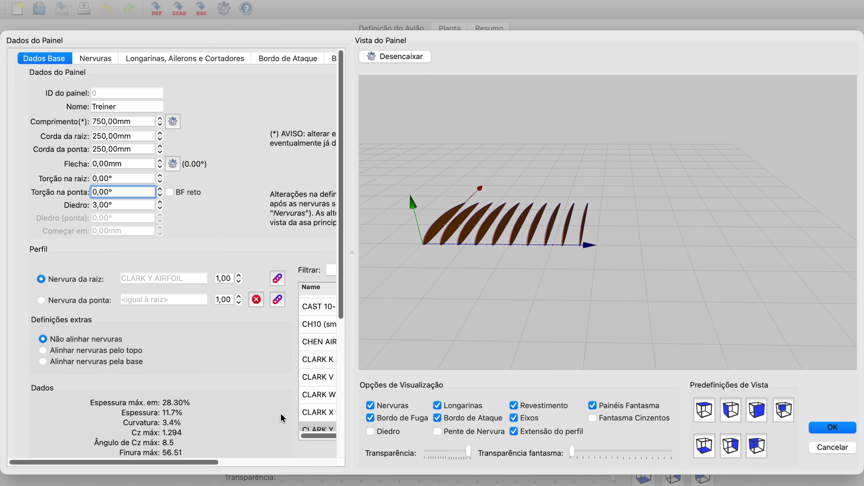
Step: Look through the available airfoil profiles, from the CLARK series to the E-series entries
drag(187, 461, 259, 466)
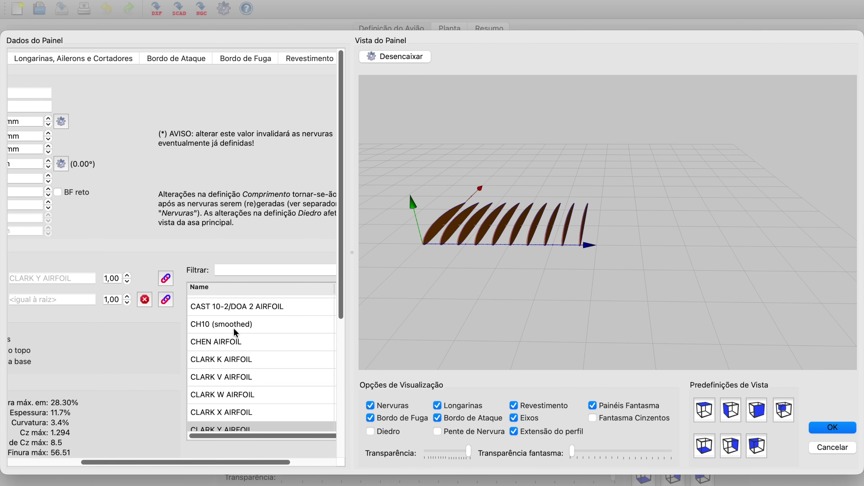
scroll(238, 323, down, 10)
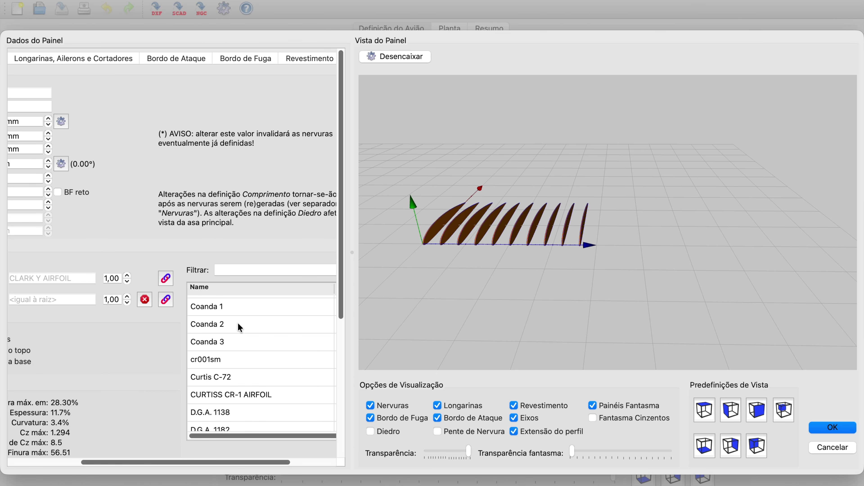
scroll(238, 323, up, 4)
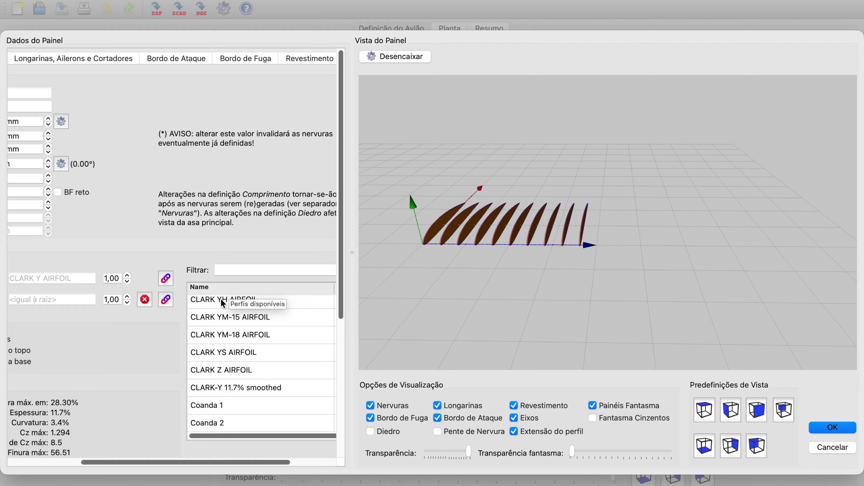
scroll(220, 311, down, 10)
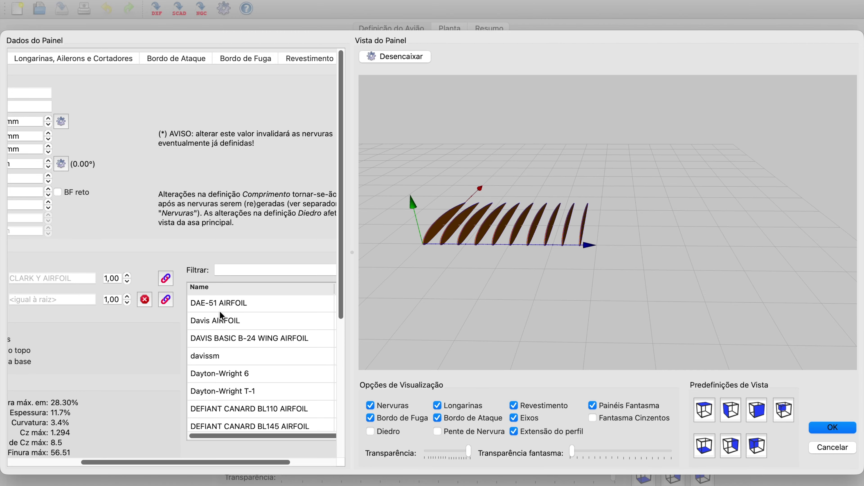
scroll(219, 311, down, 5)
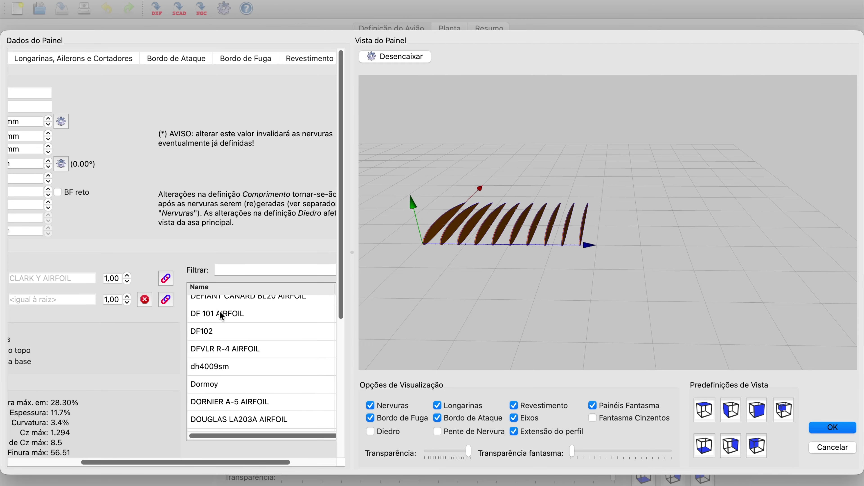
scroll(235, 345, down, 5)
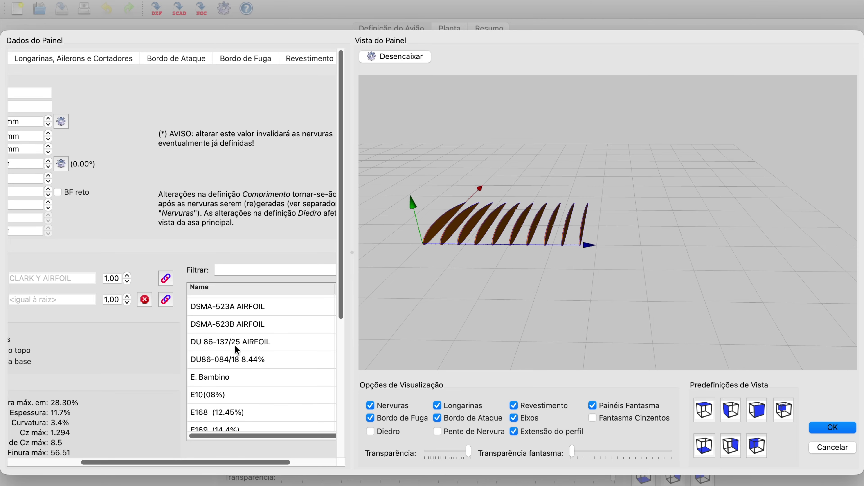
scroll(236, 344, down, 5)
scroll(236, 344, down, 5)
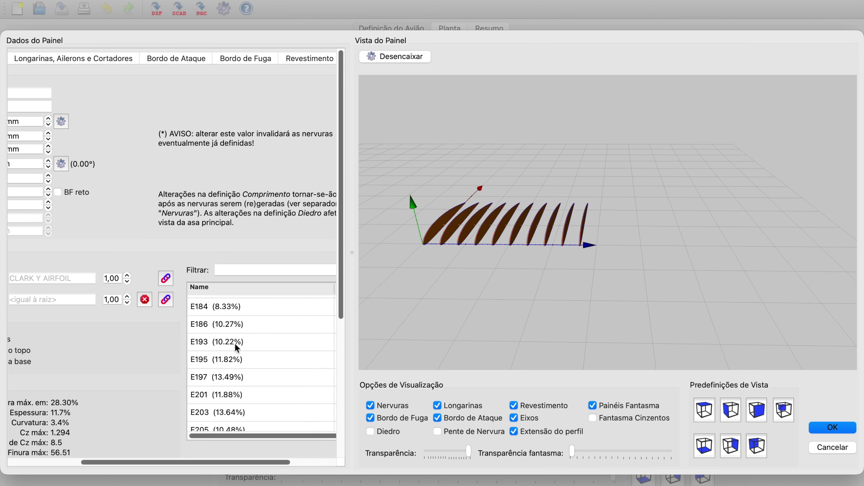
scroll(238, 346, down, 10)
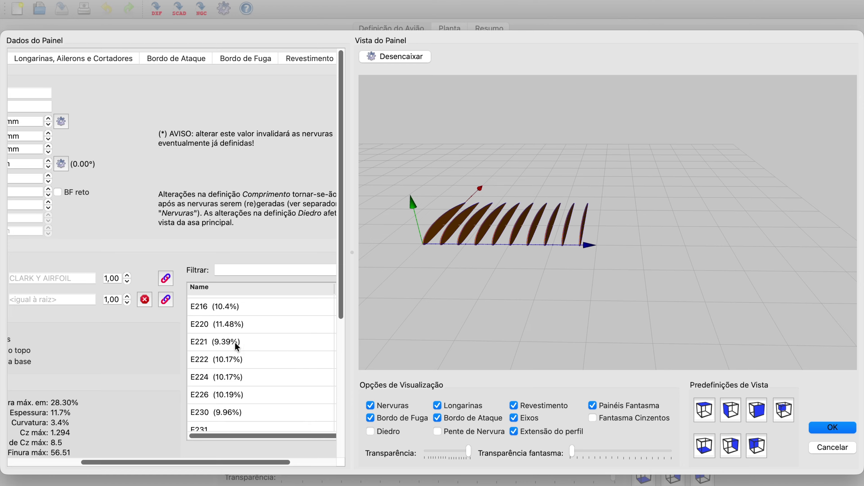
Step: Find CLARK Y AIRFOIL in the list of available profiles and select it for the root rib
scroll(238, 346, up, 15)
scroll(237, 346, up, 10)
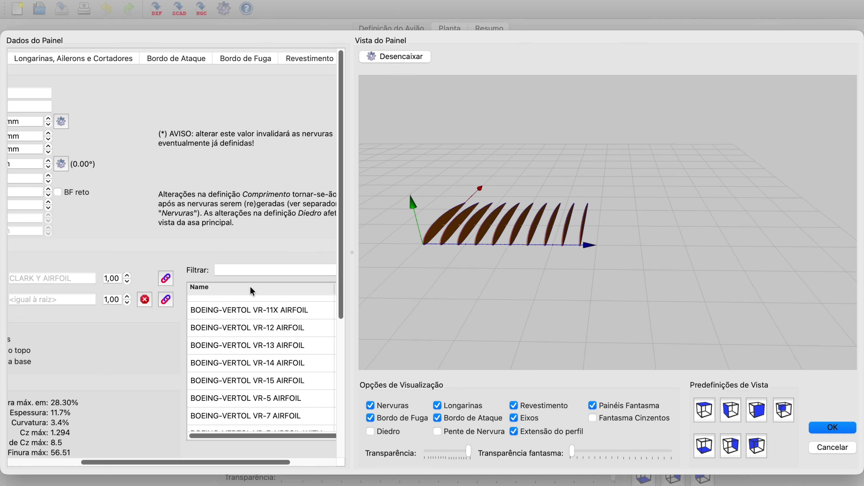
scroll(237, 327, down, 5)
scroll(237, 315, up, 5)
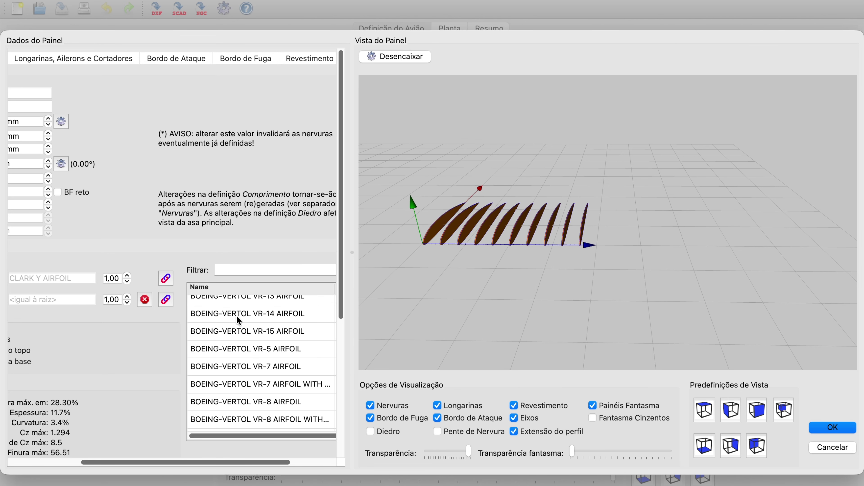
scroll(237, 316, down, 8)
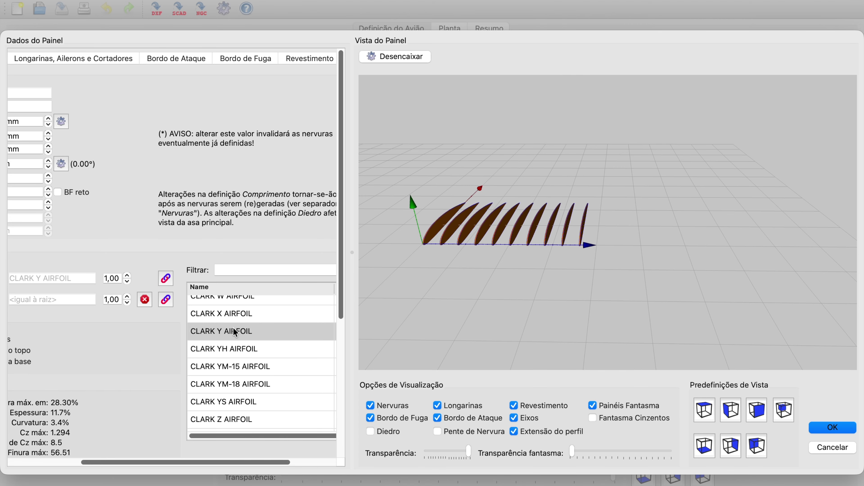
click(217, 330)
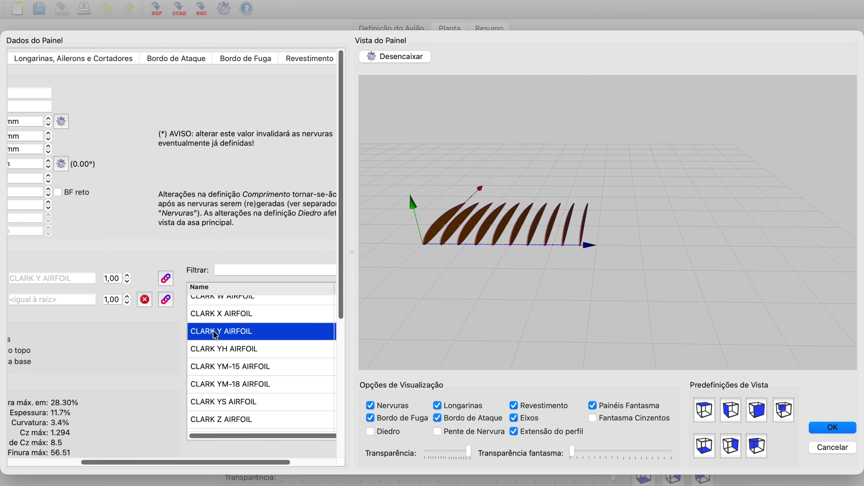
Step: Examine the root and tip rib profile settings, the rib alignment options and the airfoil's data
drag(173, 461, 155, 455)
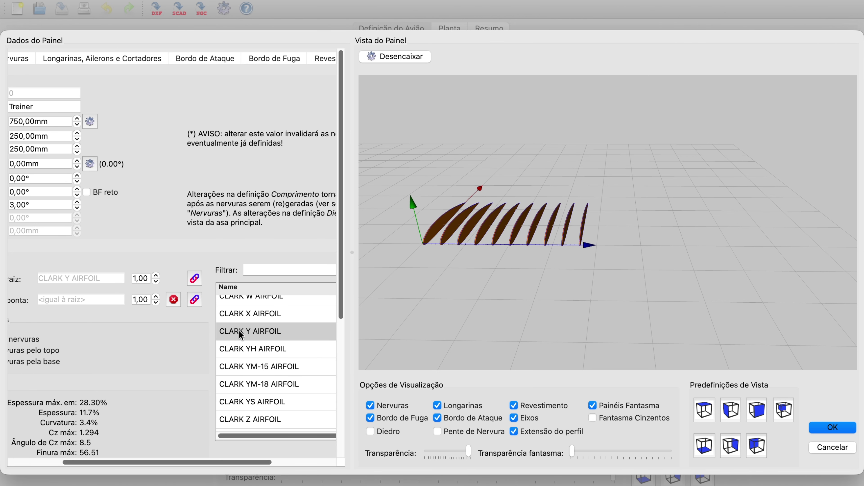
drag(189, 462, 117, 453)
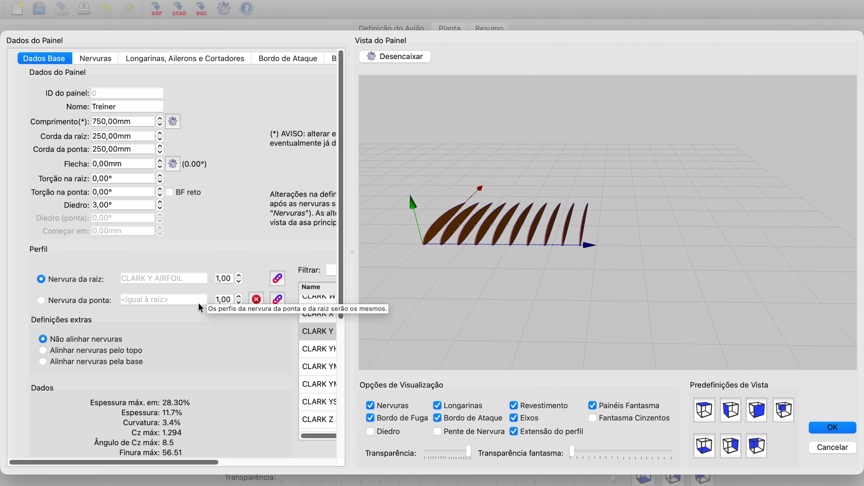
drag(199, 460, 203, 460)
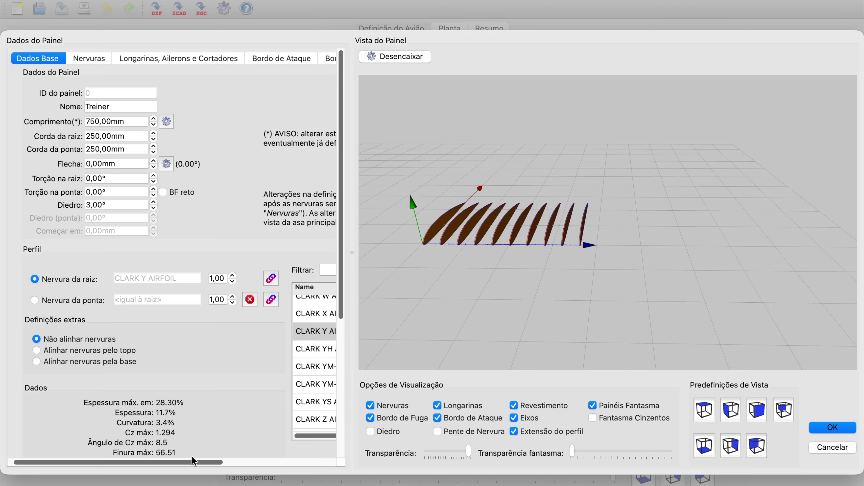
drag(194, 460, 144, 457)
scroll(163, 377, down, 5)
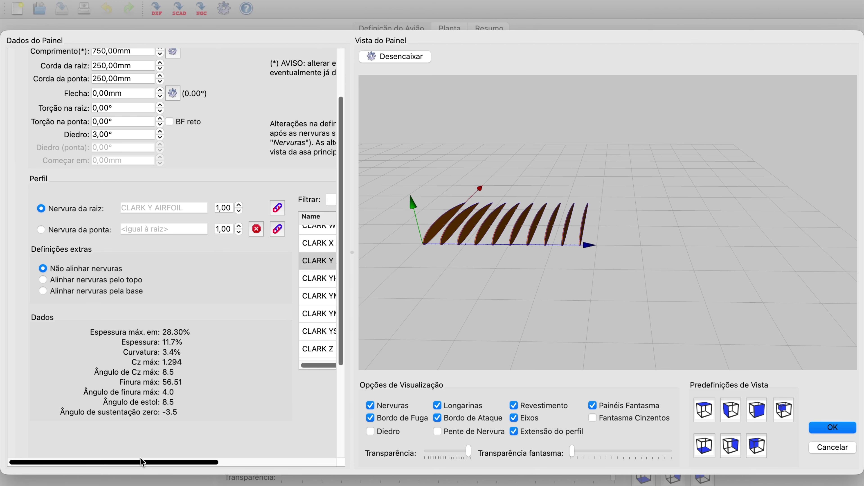
scroll(179, 462, right, 2)
scroll(162, 342, up, 5)
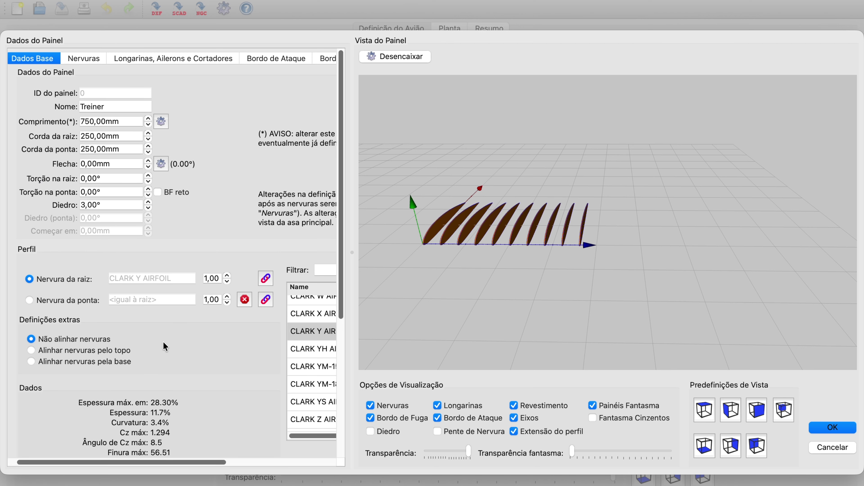
Step: Set the thickness of the panel's ribs (Espessura da nervura) to 3 mm
click(86, 57)
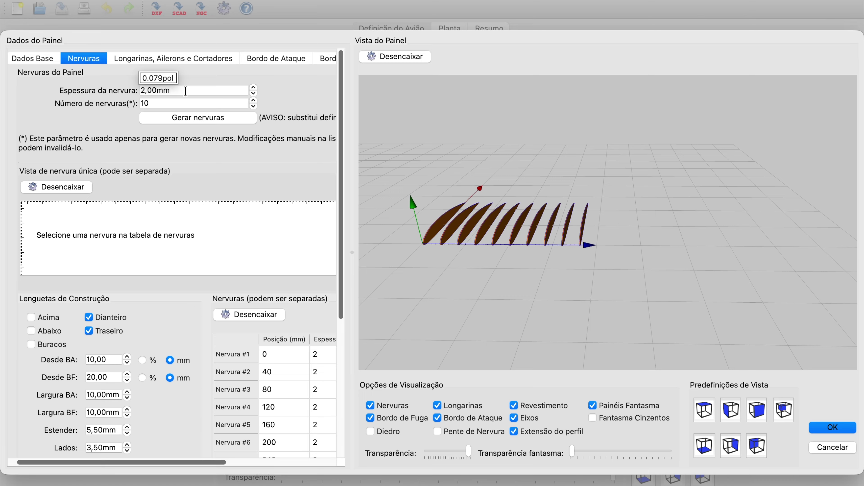
click(254, 88)
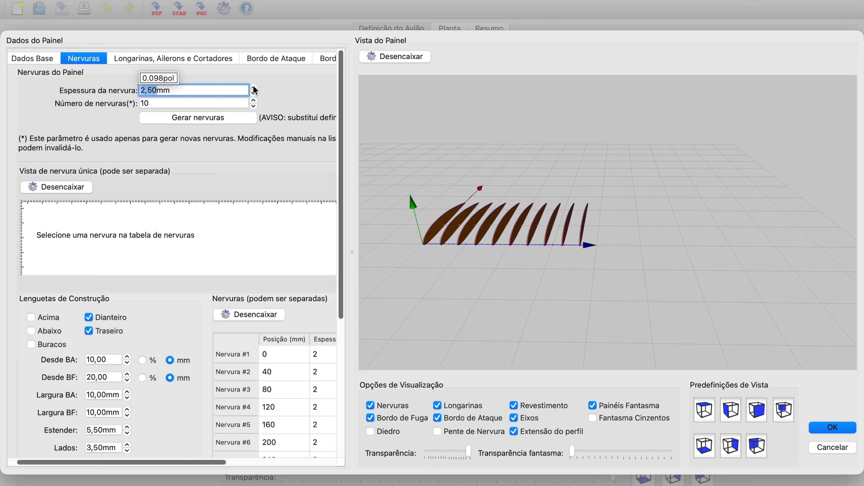
click(254, 88)
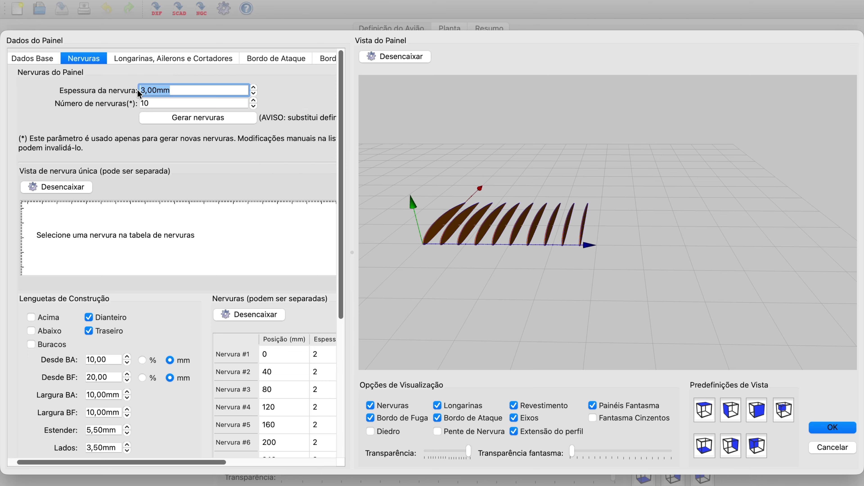
Step: Generate the panel's ribs with a rib count of 10 and inspect their spacing in the 3D view
click(163, 104)
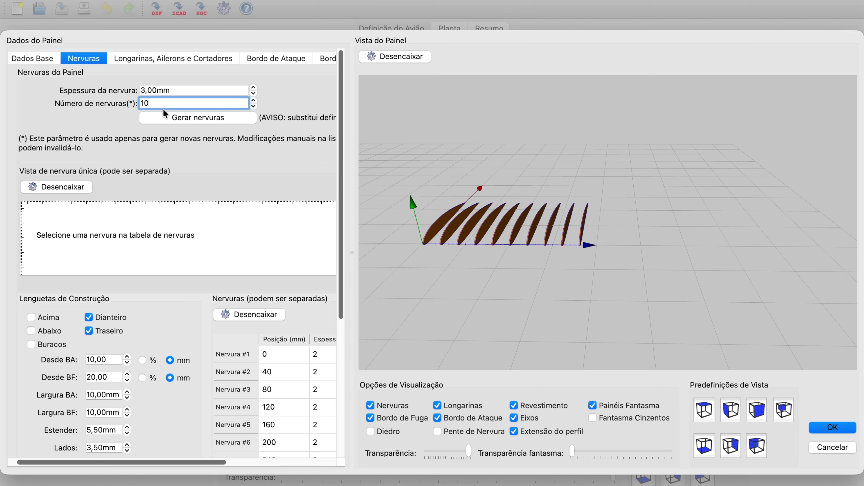
drag(550, 236, 555, 280)
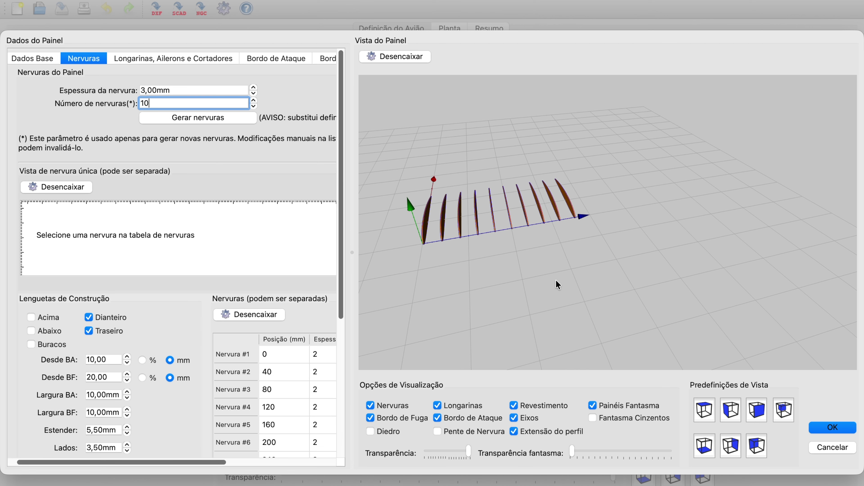
click(210, 118)
drag(635, 268, 587, 242)
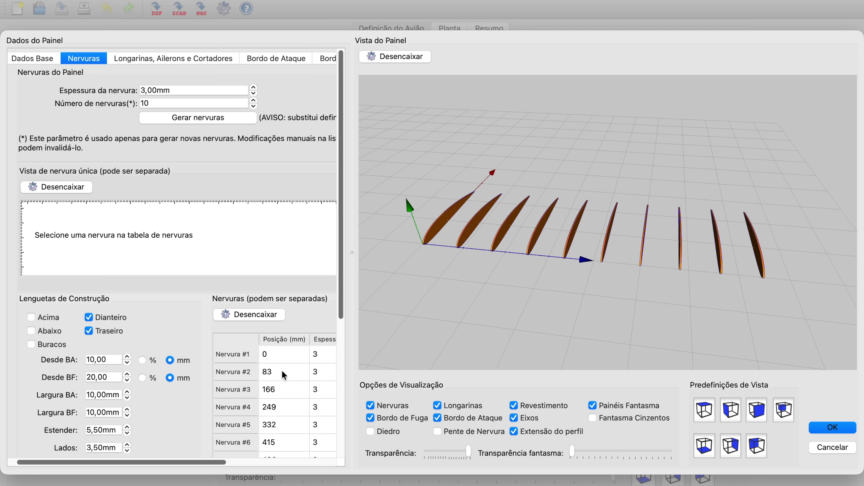
Step: Set the number of ribs to 12, regenerate them and review the construction tab options
click(253, 100)
click(253, 100)
click(209, 119)
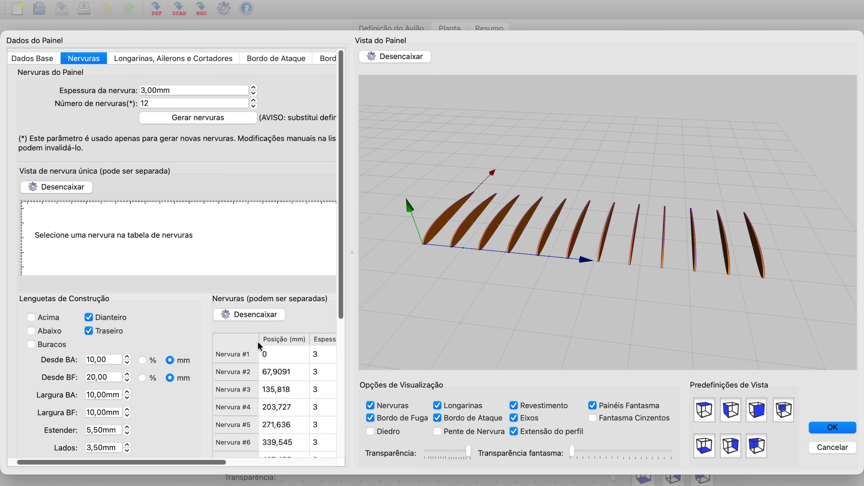
drag(558, 285, 574, 296)
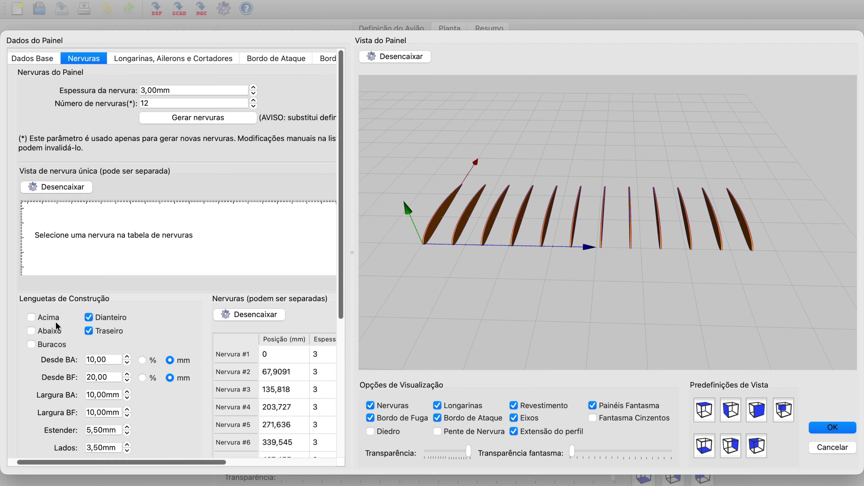
scroll(149, 314, down, 3)
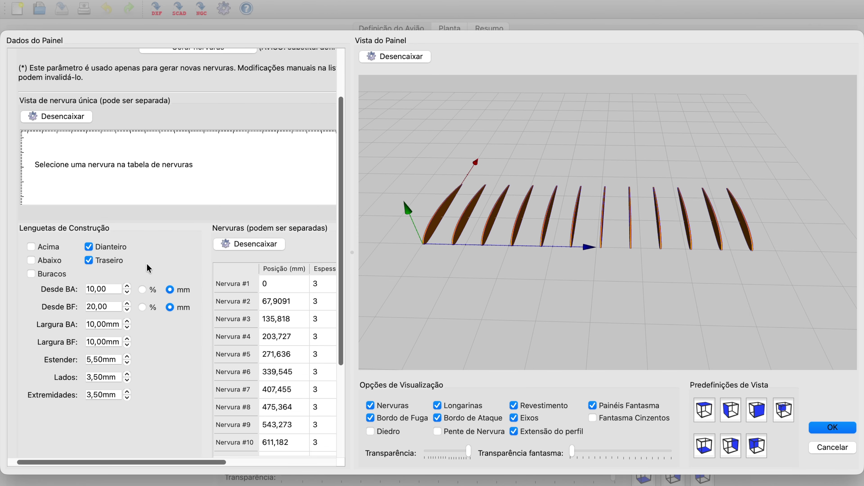
scroll(149, 267, up, 3)
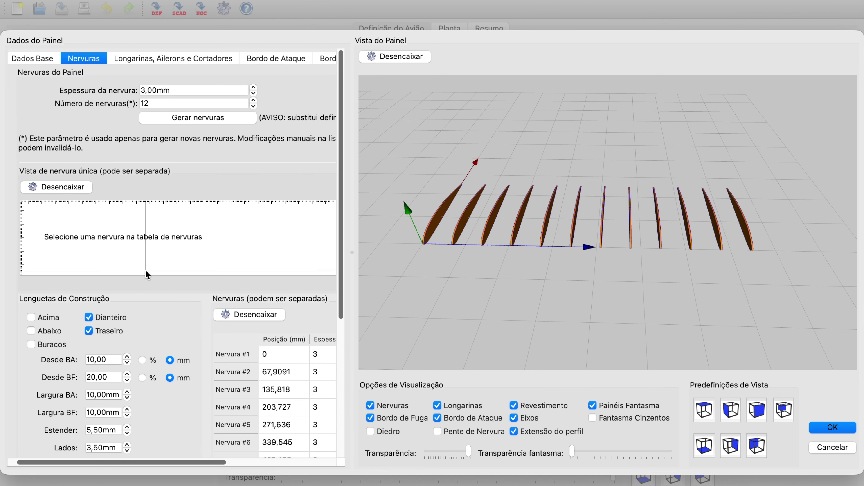
Step: Add a spar in front (Adicionar longarina à frente) to the wing panel and inspect it in the 3D view
click(132, 60)
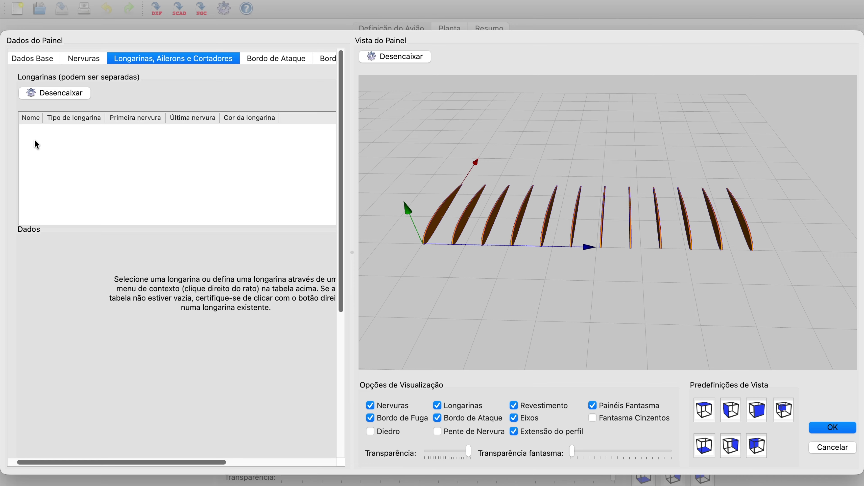
right_click(42, 137)
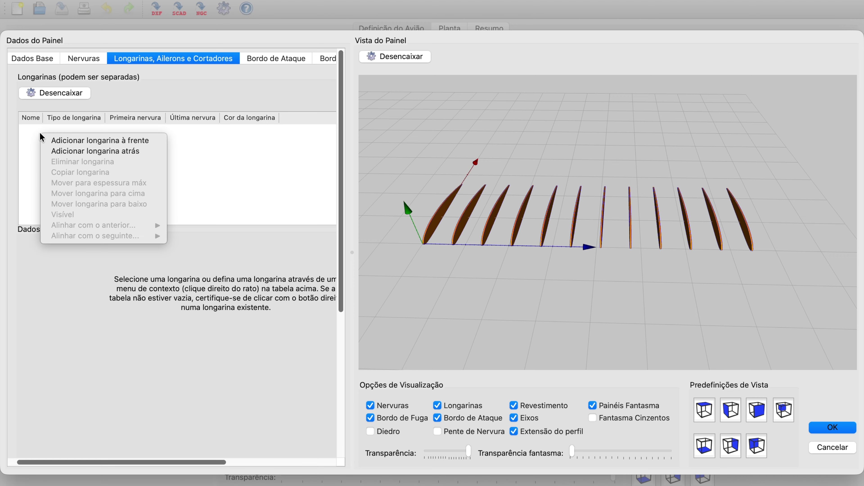
click(73, 141)
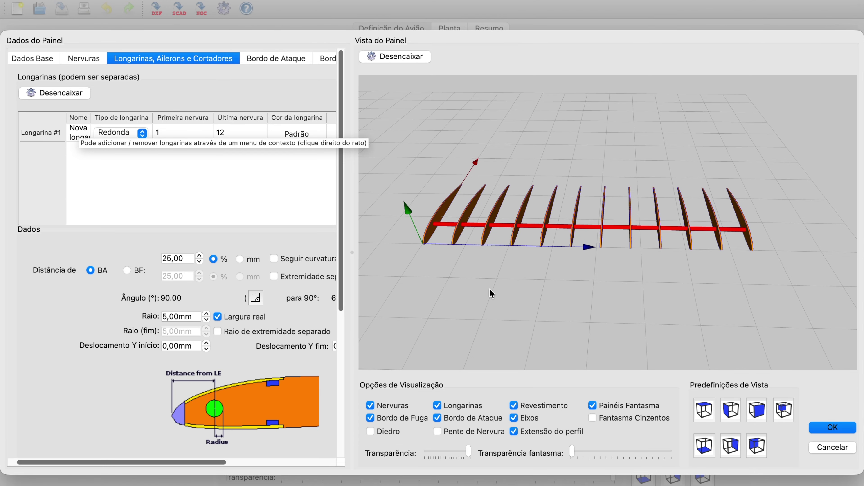
scroll(484, 263, up, 2)
drag(484, 263, 408, 291)
scroll(467, 264, down, 3)
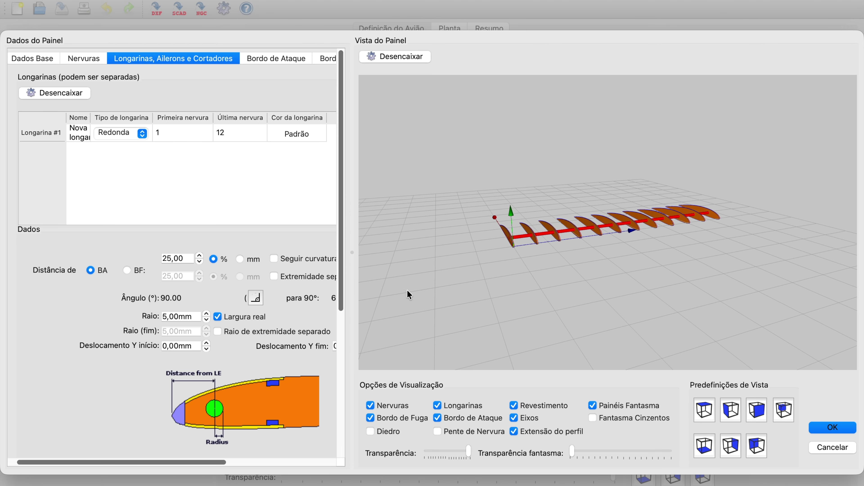
Step: Change the type of Longarina #1 to Retangular
click(142, 131)
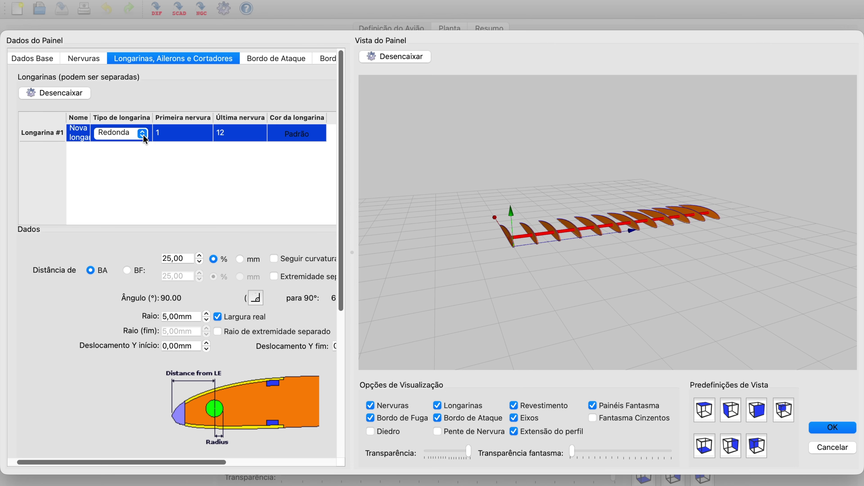
click(142, 134)
click(141, 135)
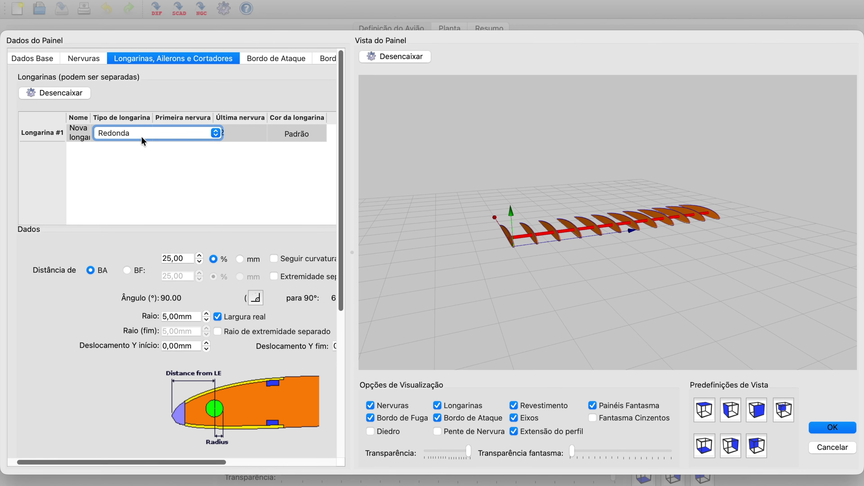
click(216, 133)
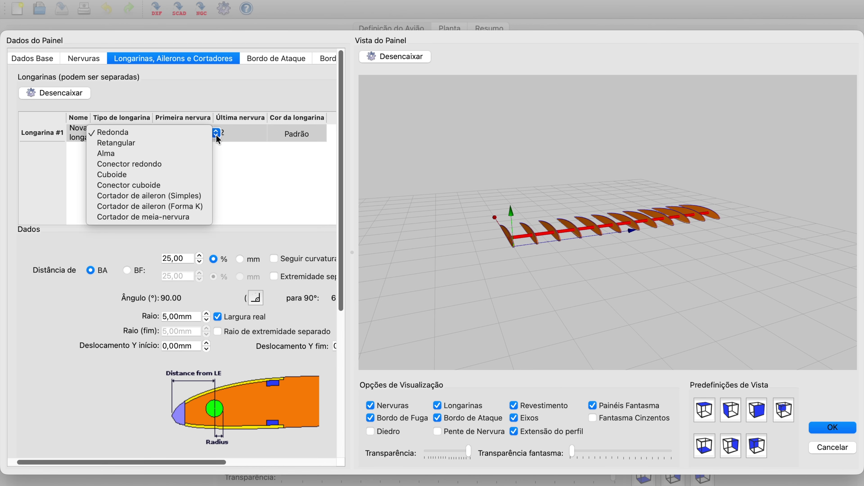
click(142, 143)
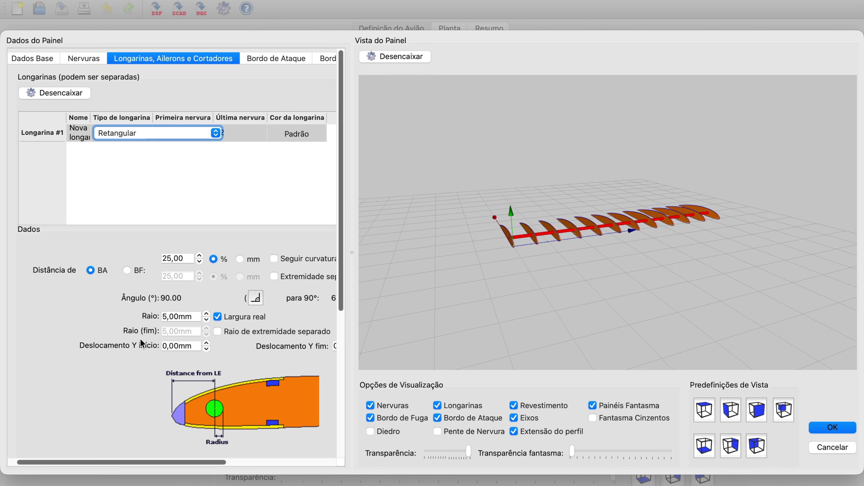
Step: Set the rectangular spar's distance from the leading edge (BA) to 33%
mouse_move(139, 462)
mouse_down()
mouse_move(164, 462)
mouse_move(127, 465)
mouse_up()
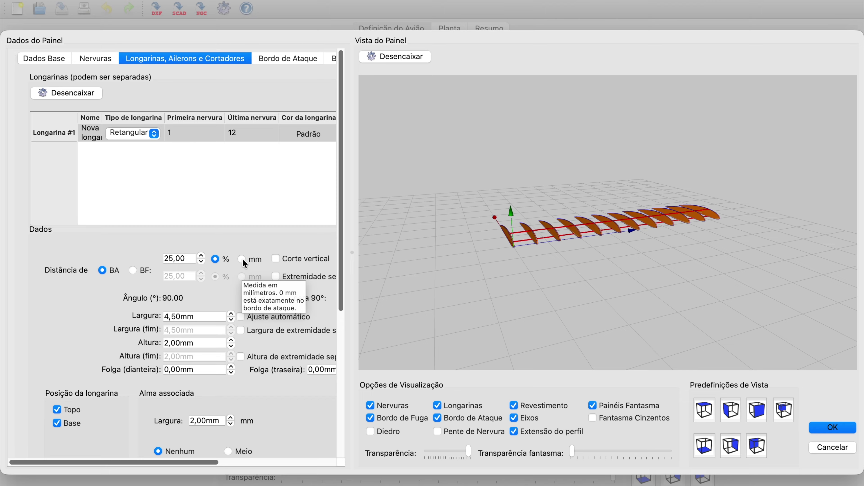
drag(477, 266, 613, 267)
scroll(441, 258, up, 3)
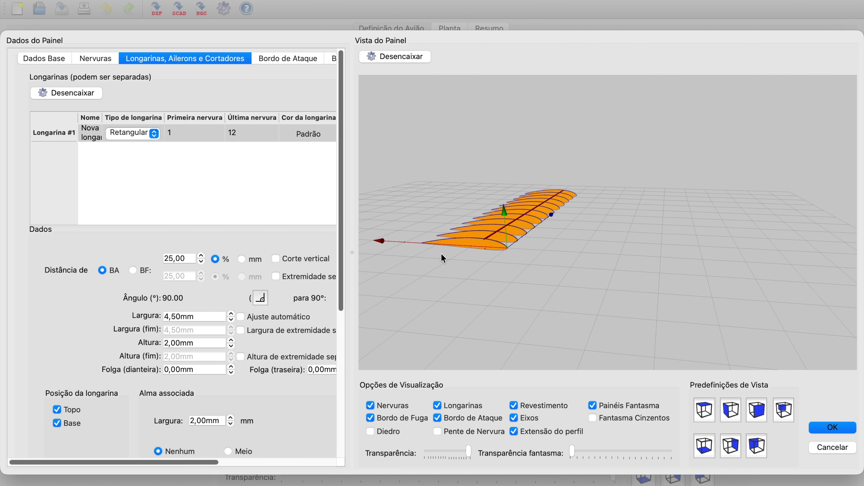
drag(434, 270, 605, 244)
scroll(604, 243, up, 3)
scroll(603, 242, down, 3)
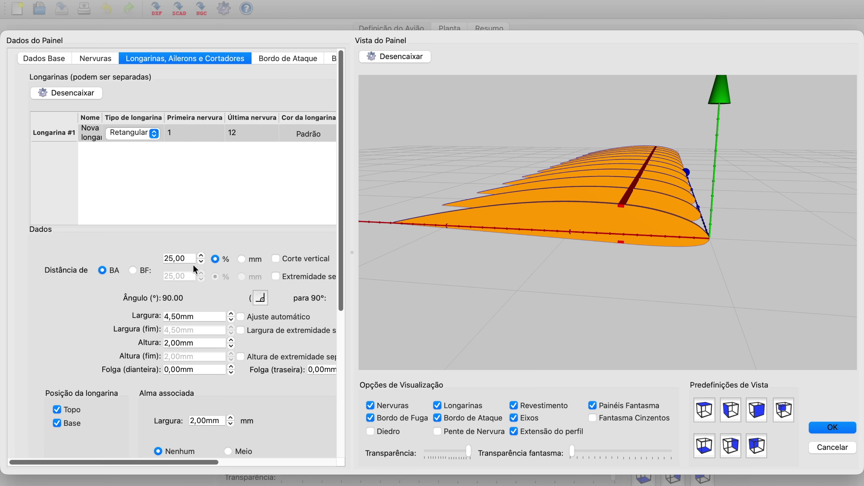
click(201, 256)
click(201, 255)
click(201, 255)
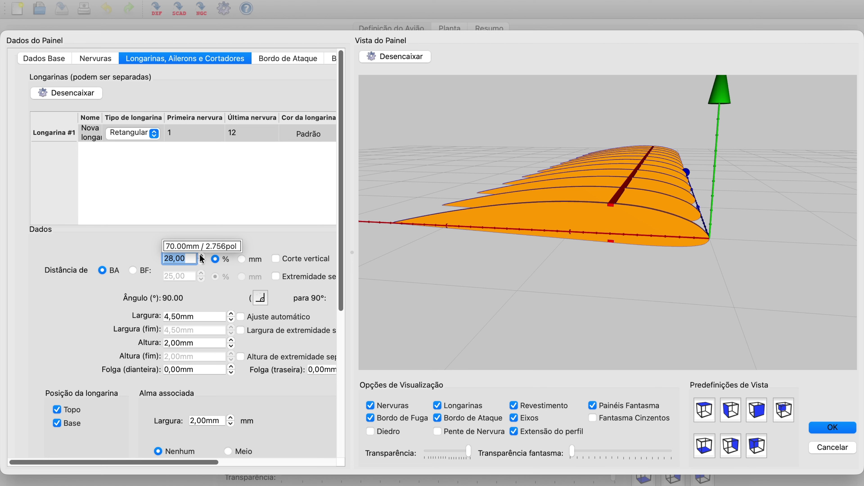
click(201, 255)
click(201, 255)
click(201, 256)
click(201, 255)
click(201, 255)
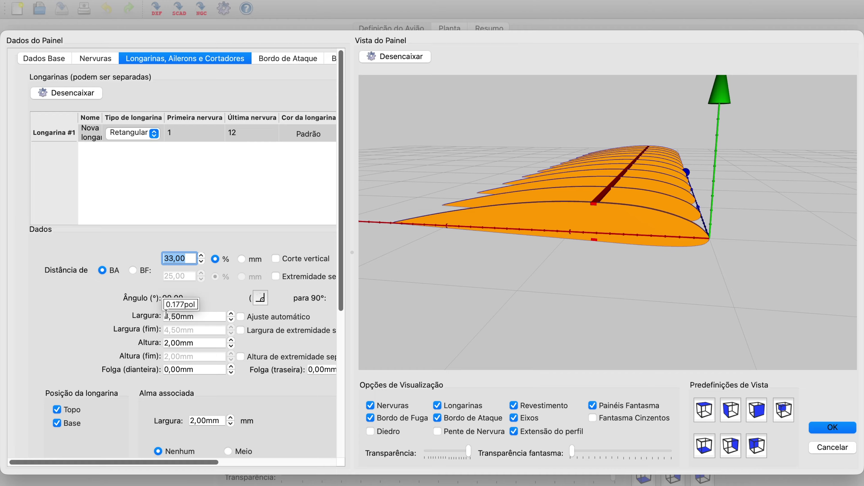
Step: Set the spar's Largura to 12 mm and Altura to 5 mm, and check its section in the 3D view
click(210, 316)
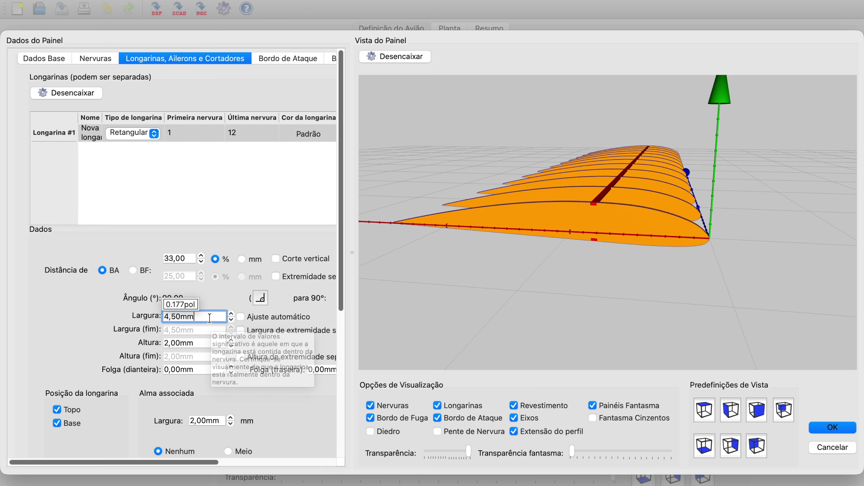
scroll(597, 205, up, 10)
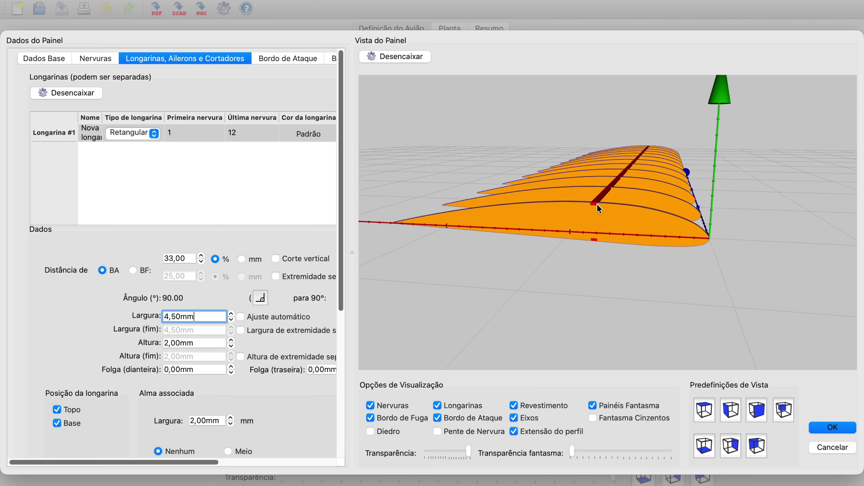
scroll(574, 218, down, 10)
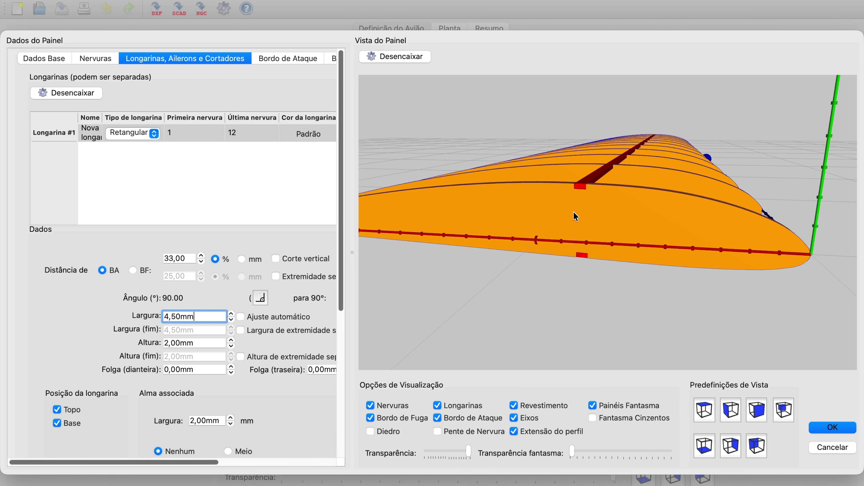
scroll(582, 177, up, 4)
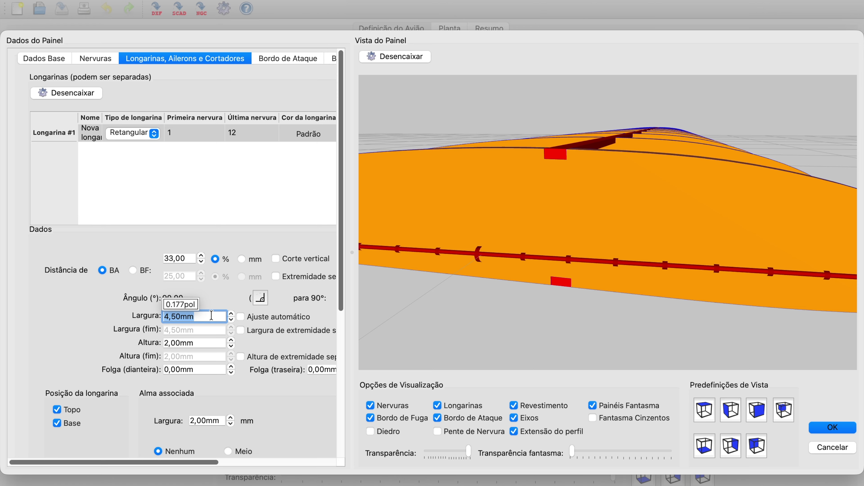
text(12)
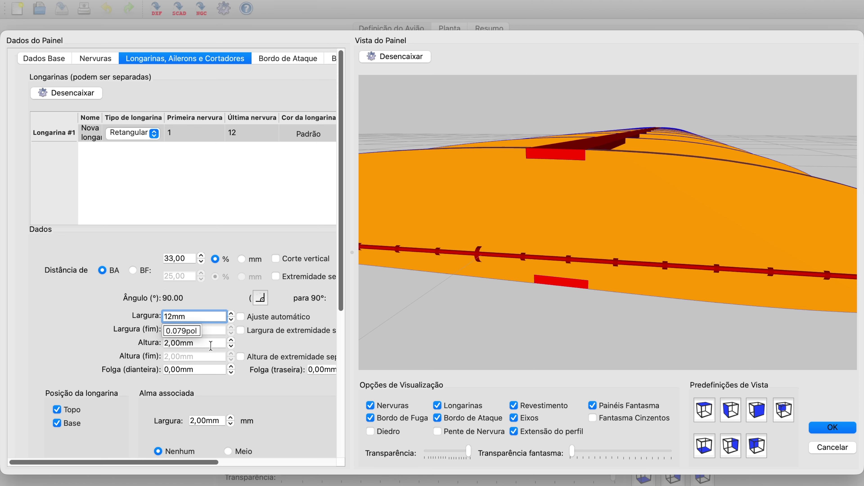
click(179, 343)
text(5)
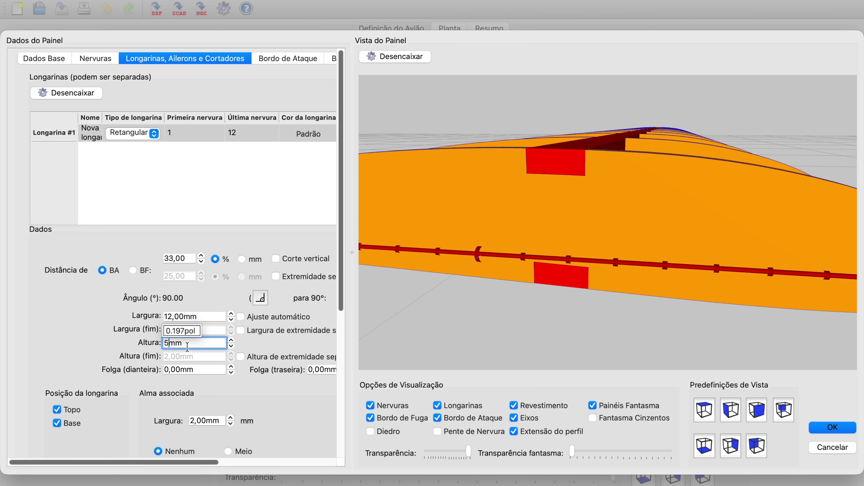
click(204, 317)
scroll(554, 236, up, 3)
scroll(554, 237, down, 5)
drag(559, 272, 545, 277)
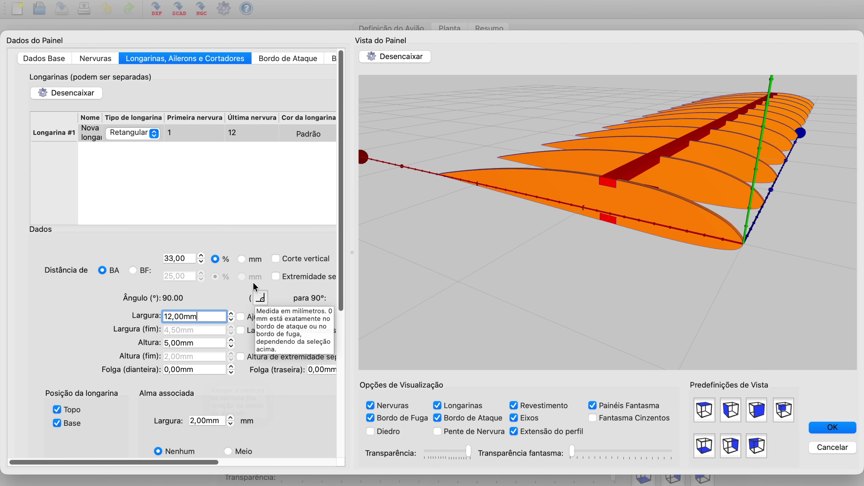
drag(204, 464, 162, 465)
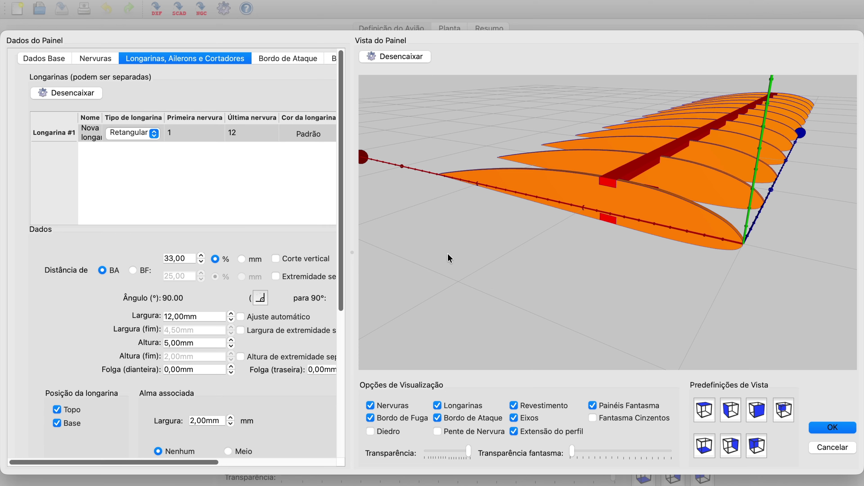
Step: Try the Tira leading edge type, then choose Padrão for the panel's leading edge (Bordo de Ataque)
click(275, 58)
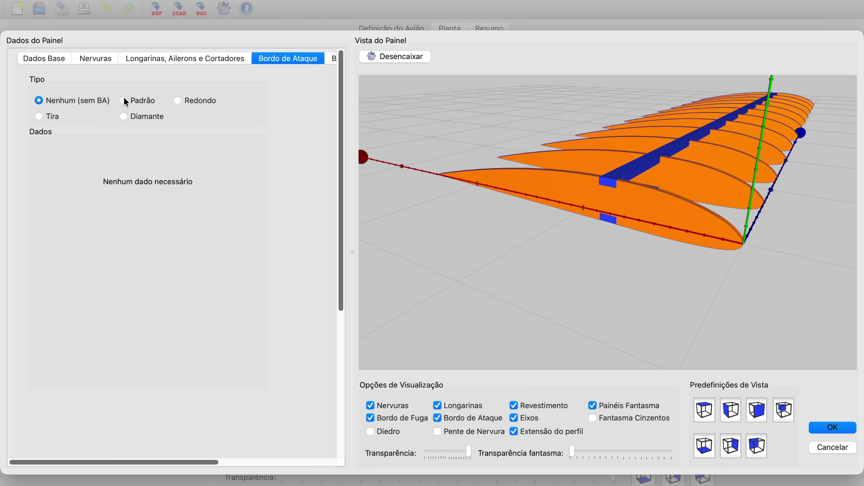
click(40, 117)
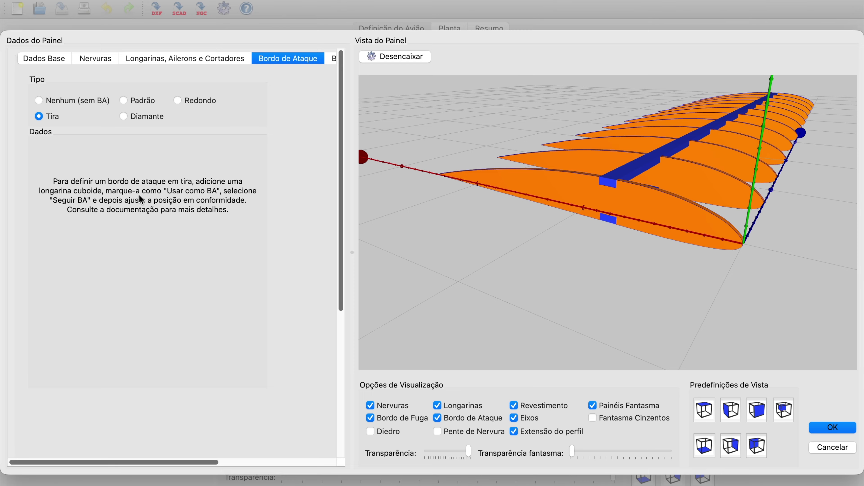
click(39, 101)
click(124, 101)
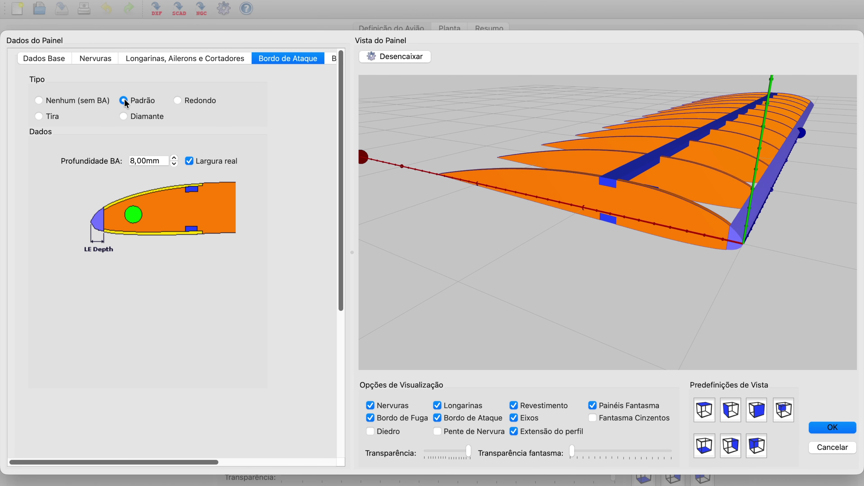
scroll(85, 232, down, 4)
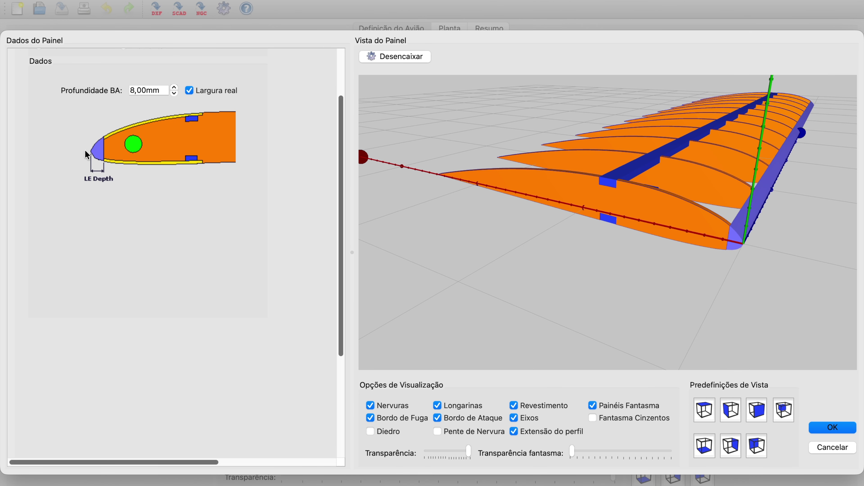
scroll(87, 154, up, 4)
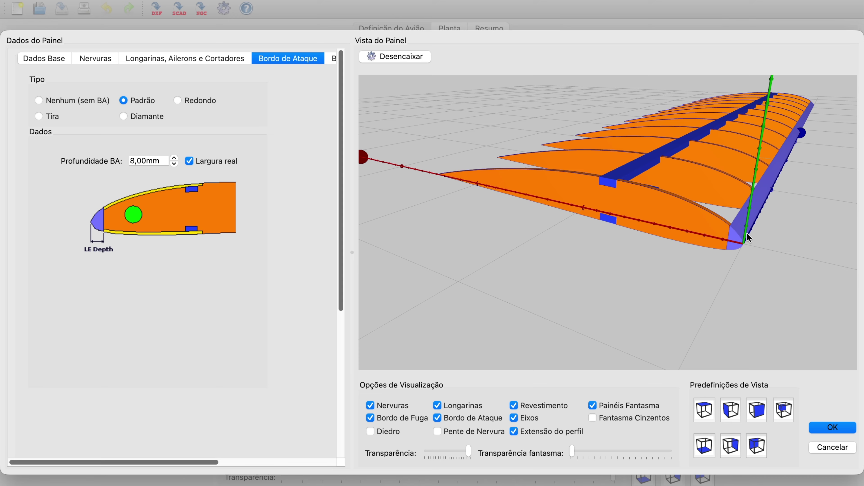
Step: Give the panel a Padrão (Profundidade) trailing edge (Bordo de Fuga) with a depth of 25 mm
drag(200, 462, 289, 462)
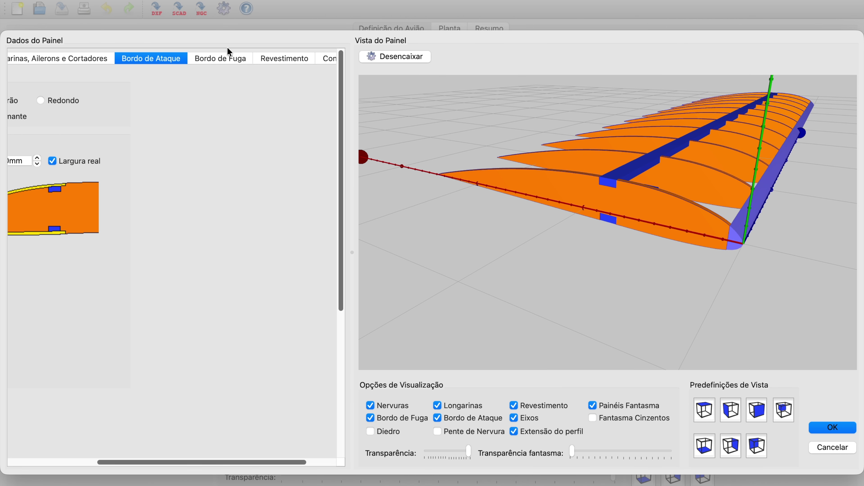
click(217, 60)
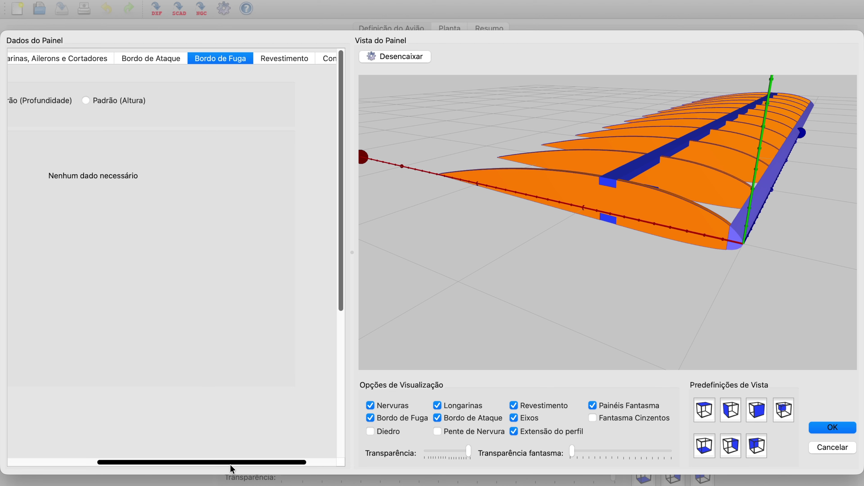
drag(230, 462, 142, 462)
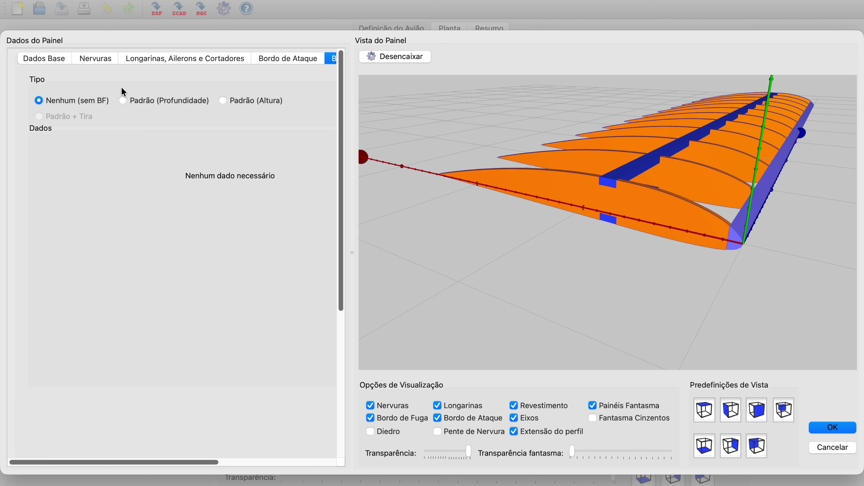
click(123, 101)
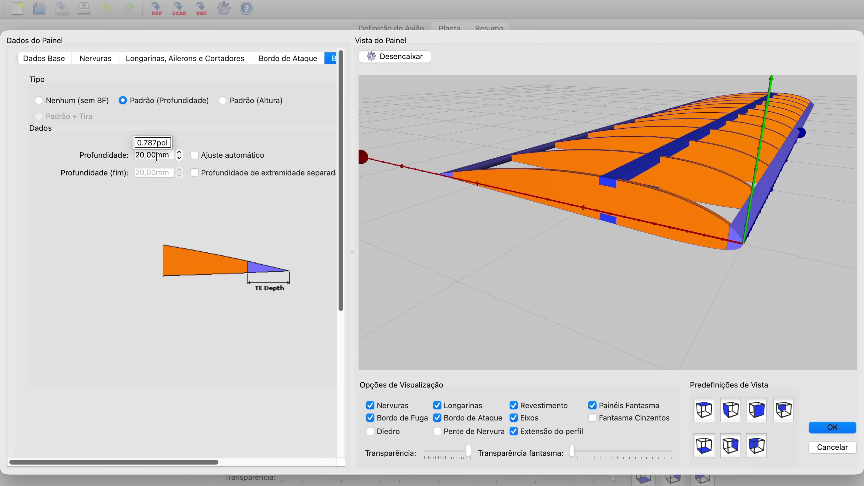
click(180, 152)
click(180, 152)
click(180, 152)
click(179, 152)
click(179, 153)
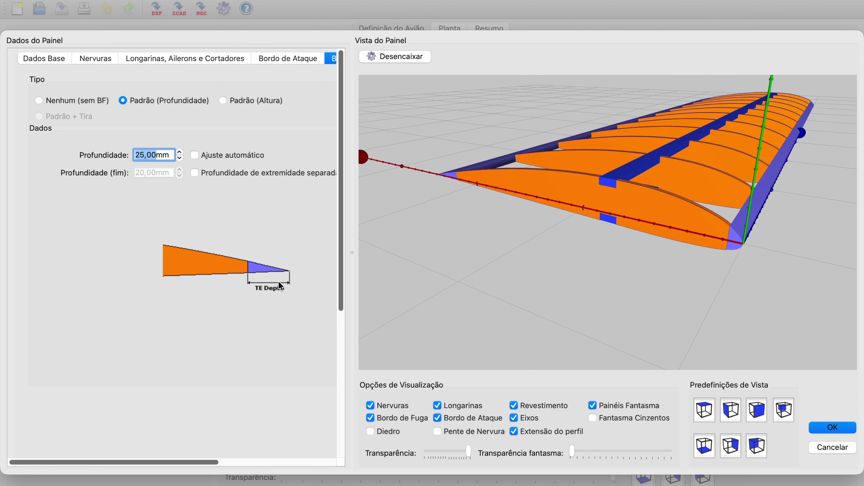
Step: Examine in the 3D view how the trailing edge meets the ribs along the wing panel
scroll(425, 204, up, 5)
drag(411, 176, 471, 212)
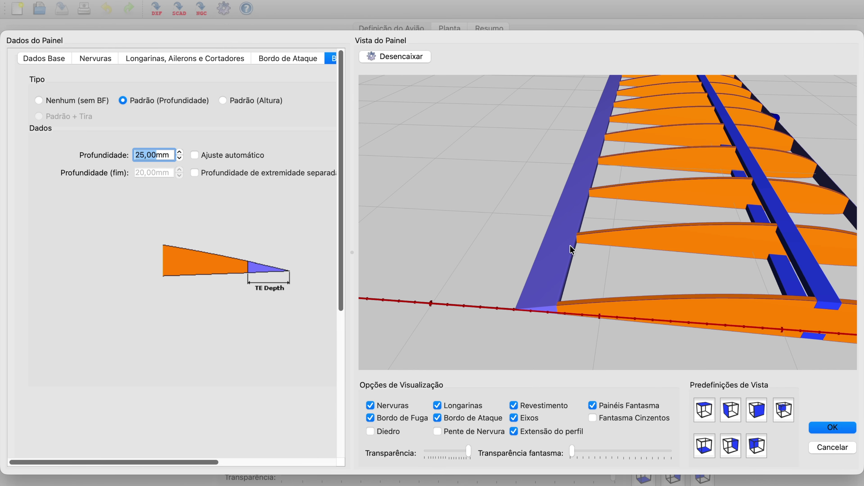
scroll(571, 249, up, 2)
scroll(484, 215, down, 3)
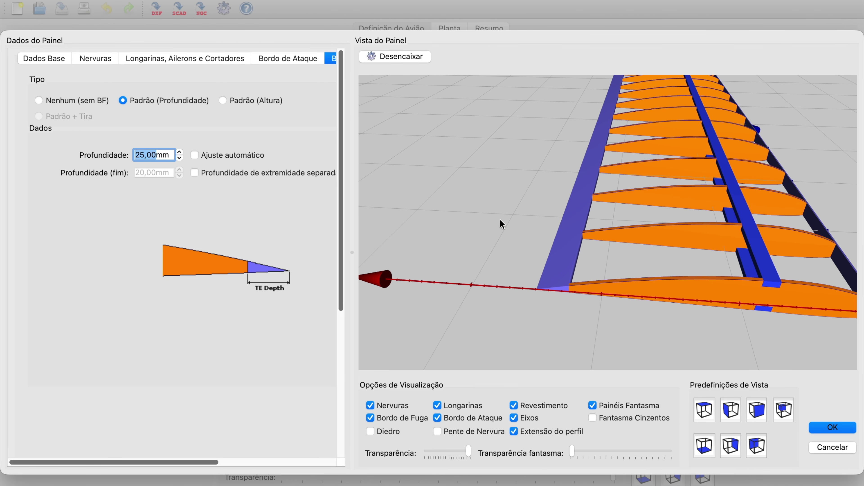
scroll(583, 240, up, 3)
scroll(581, 243, up, 2)
drag(561, 262, 555, 259)
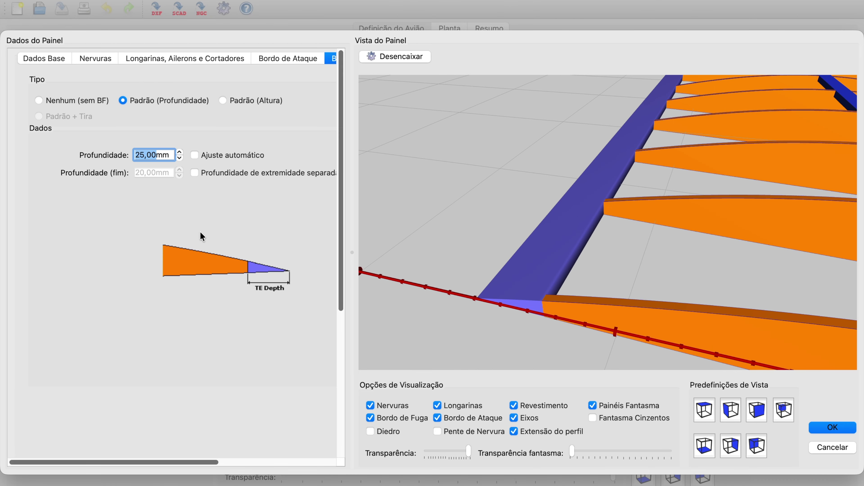
drag(193, 462, 268, 471)
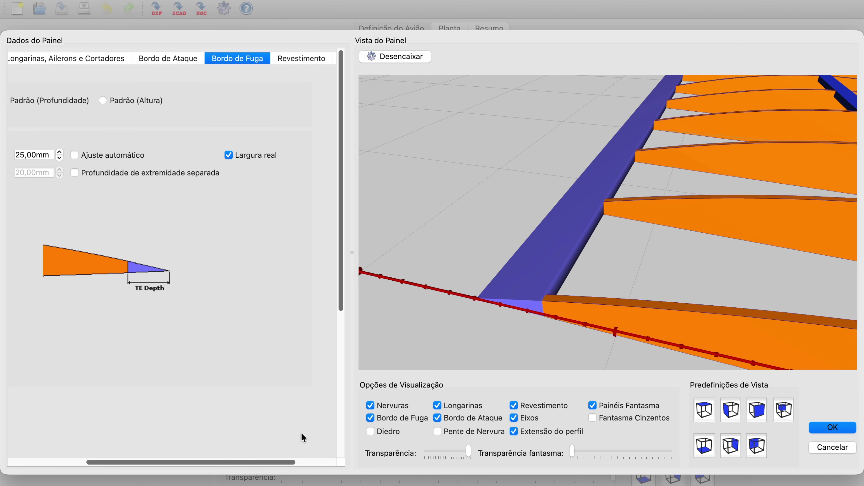
scroll(511, 228, up, 5)
scroll(503, 231, down, 5)
scroll(502, 232, up, 2)
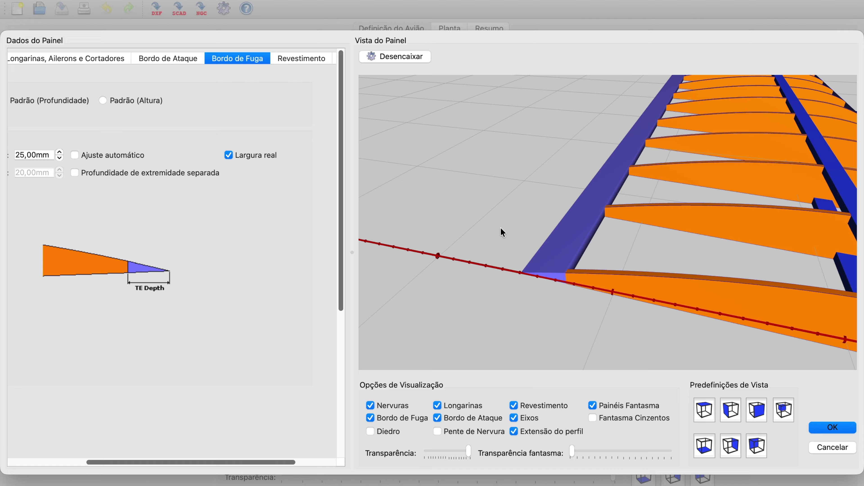
drag(591, 156, 527, 224)
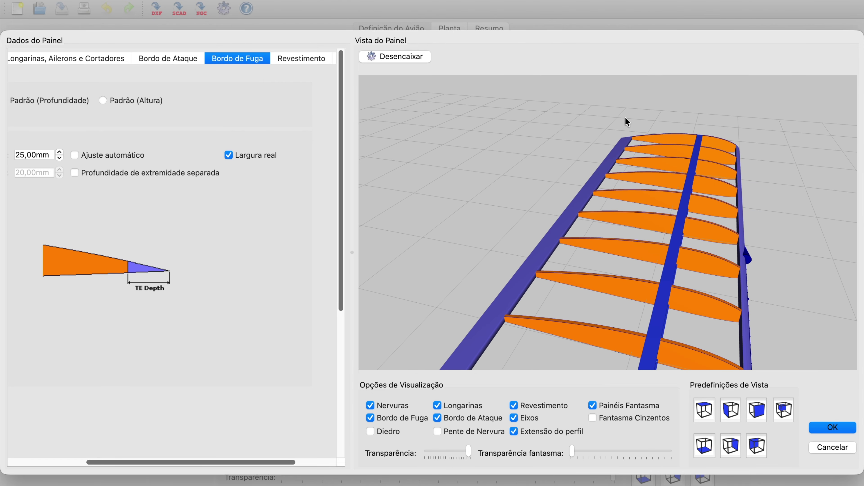
scroll(624, 118, up, 3)
scroll(624, 119, up, 2)
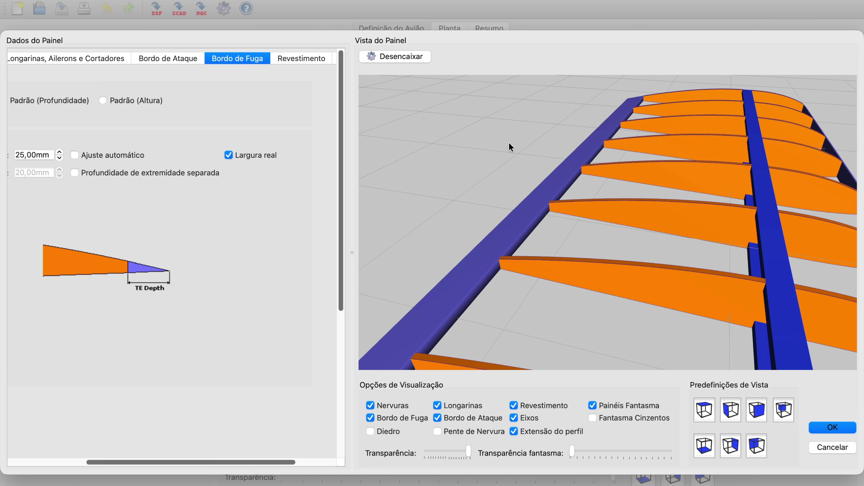
Step: Give the wing panel a Padrão (desde BA) sheeting in the Revestimento settings
drag(190, 464, 129, 454)
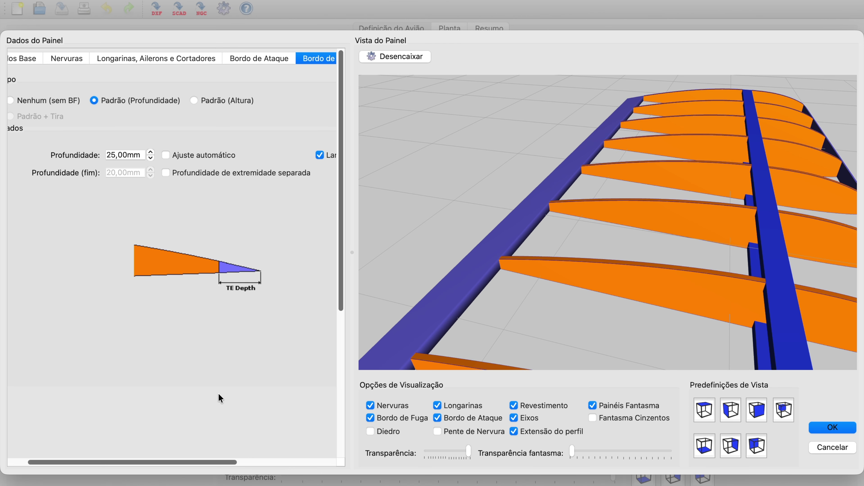
drag(198, 462, 308, 467)
scroll(494, 290, down, 10)
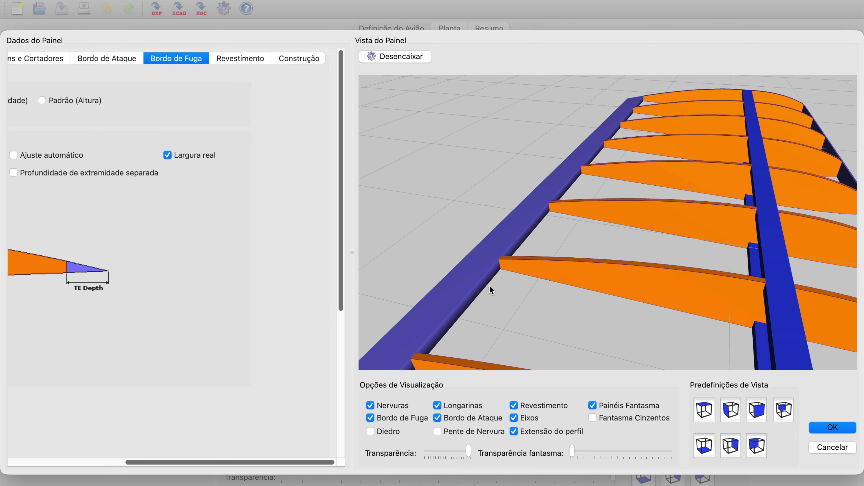
scroll(499, 243, down, 5)
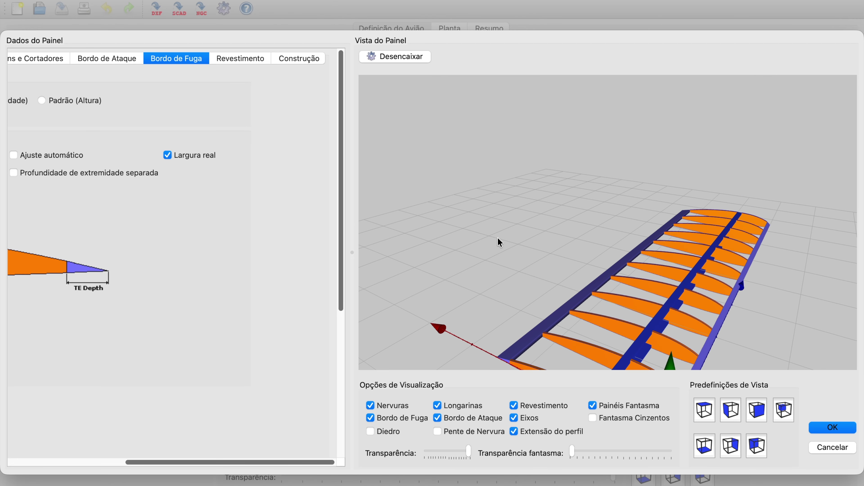
scroll(686, 263, down, 3)
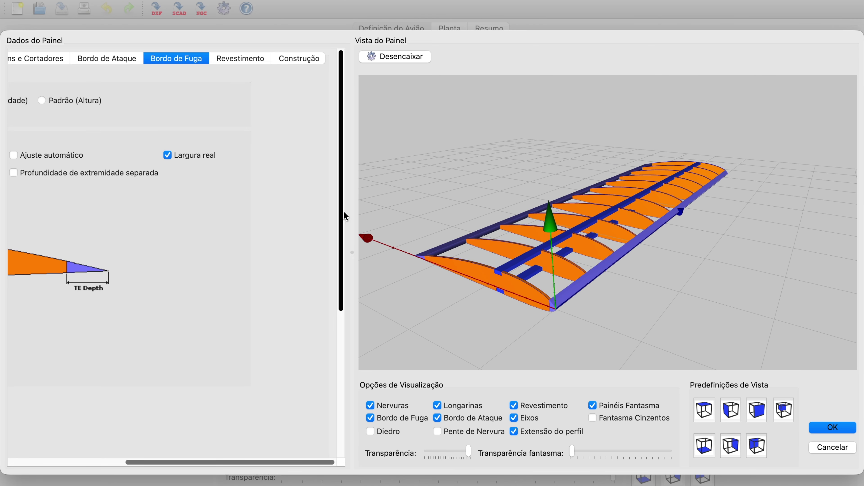
click(233, 61)
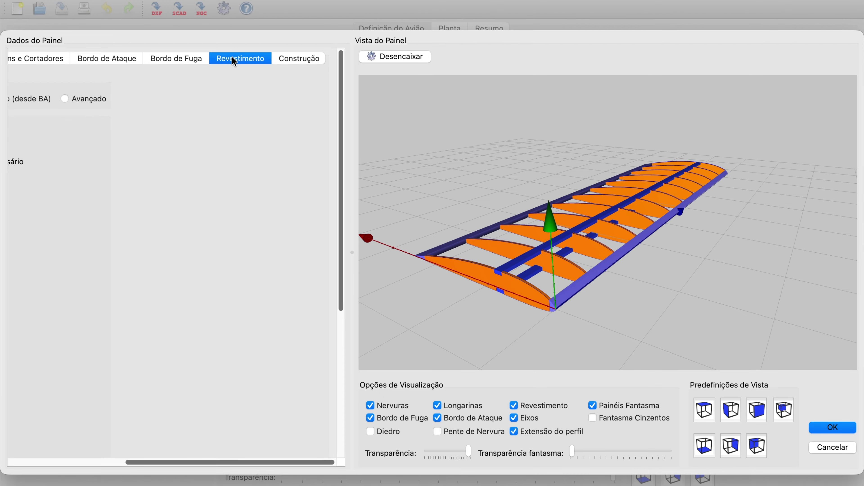
drag(221, 461, 66, 452)
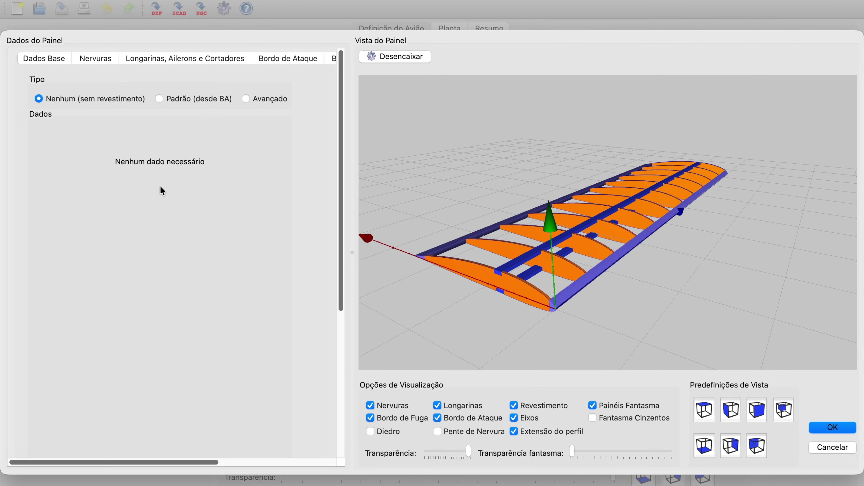
scroll(496, 266, up, 5)
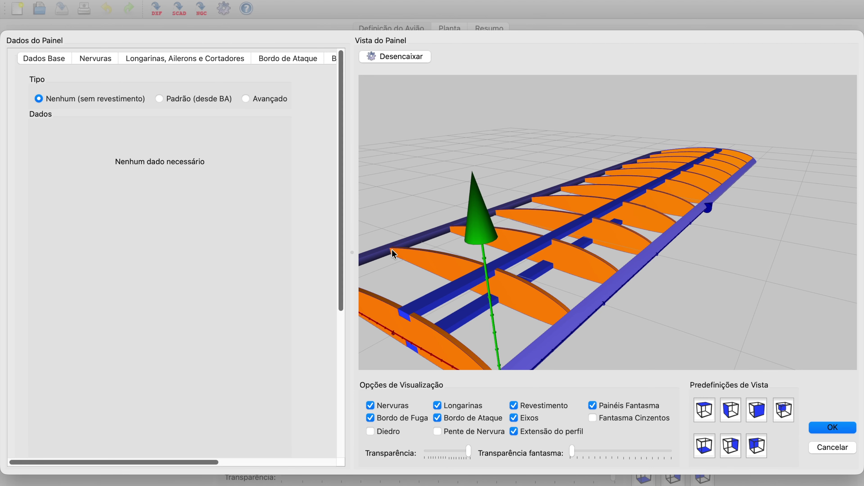
scroll(575, 248, down, 5)
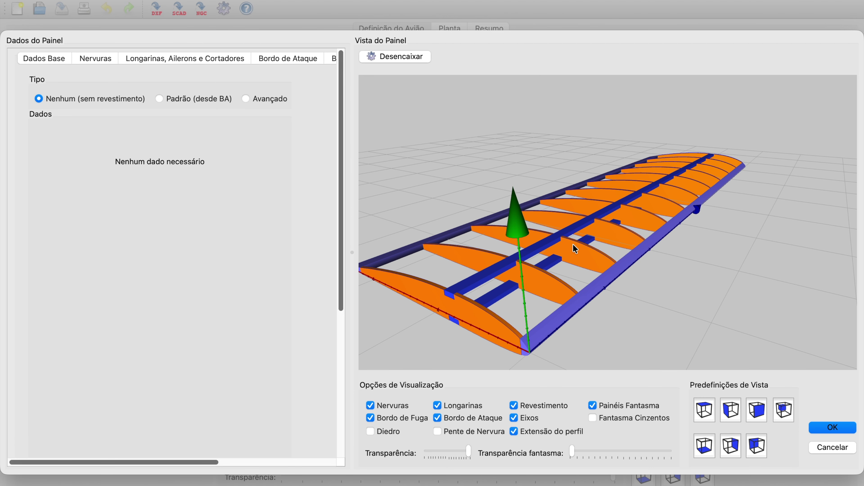
click(160, 99)
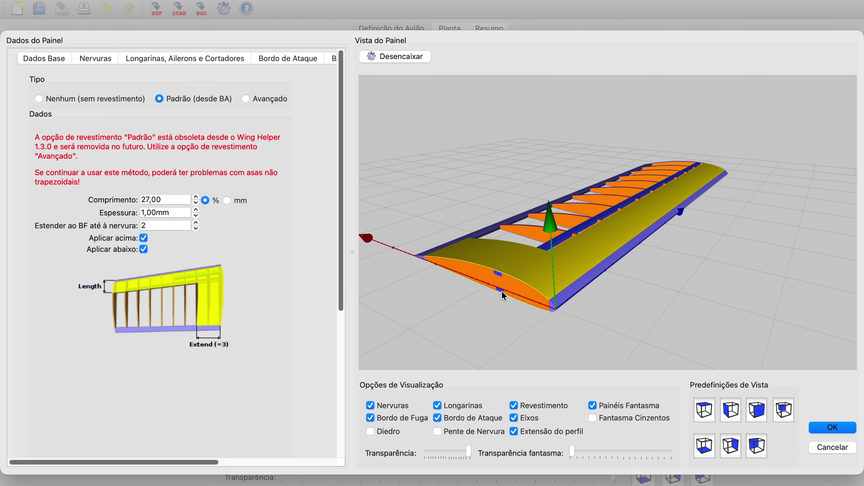
Step: Raise the sheeting's Comprimento to 33% and check how far it reaches over the spar
drag(505, 273, 462, 195)
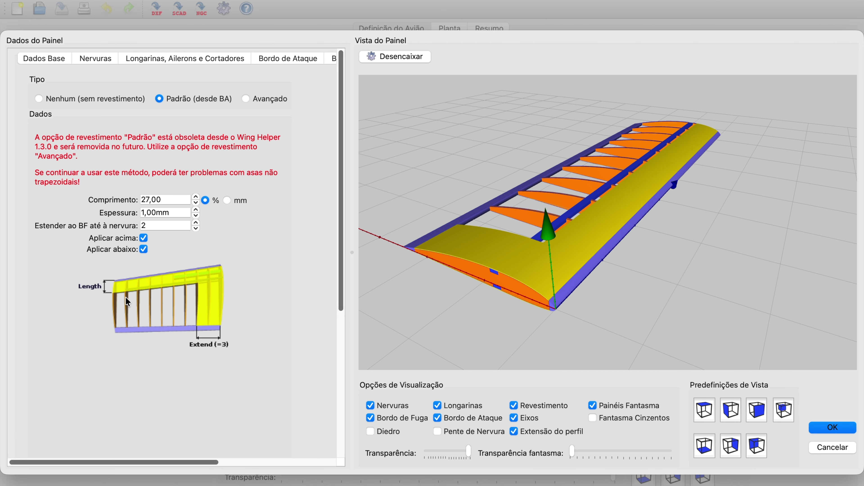
scroll(566, 218, up, 3)
scroll(567, 211, down, 3)
mouse_move(587, 339)
mouse_down()
mouse_move(596, 328)
mouse_move(589, 342)
mouse_up()
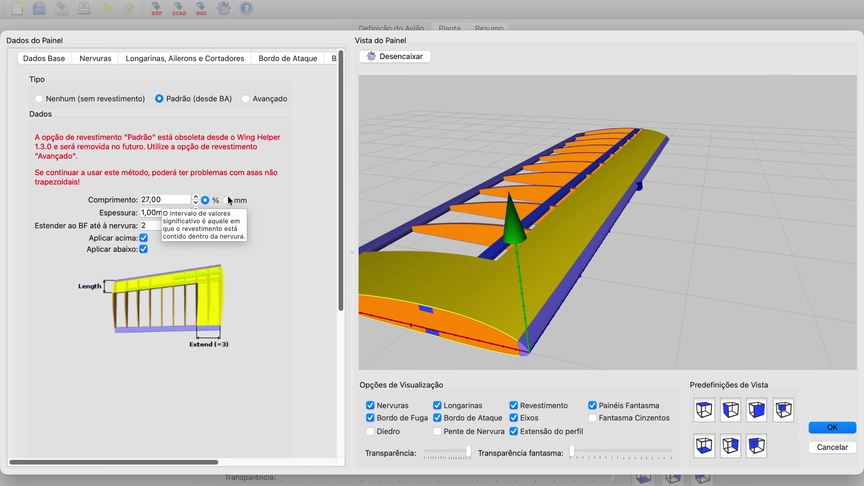
click(196, 197)
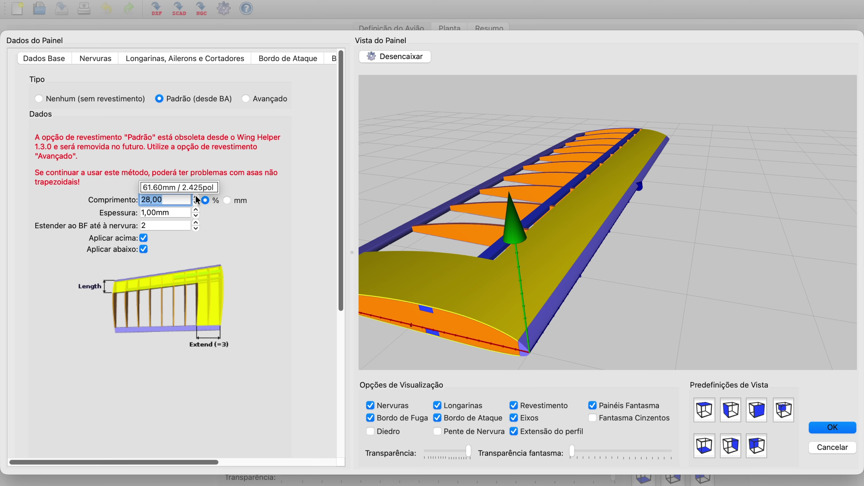
click(196, 196)
click(196, 197)
click(196, 197)
click(196, 197)
click(196, 197)
drag(362, 202, 593, 238)
drag(801, 275, 793, 271)
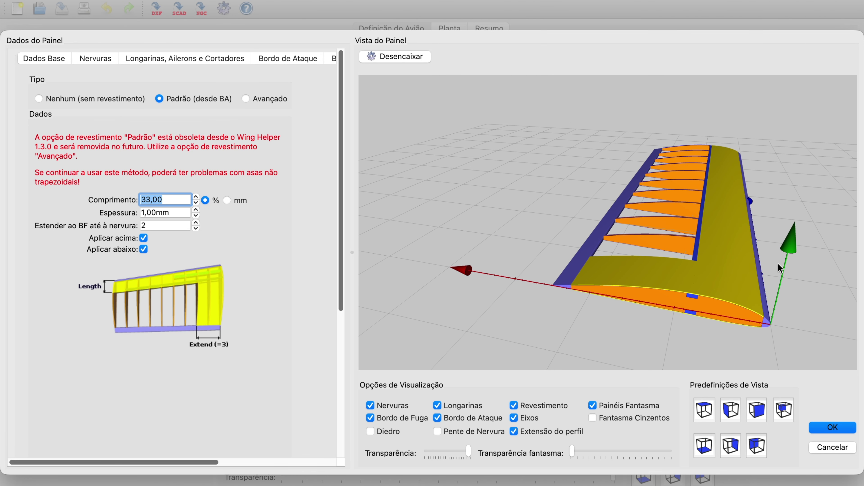
drag(720, 281, 706, 284)
drag(606, 206, 635, 242)
scroll(599, 299, up, 3)
scroll(613, 240, down, 3)
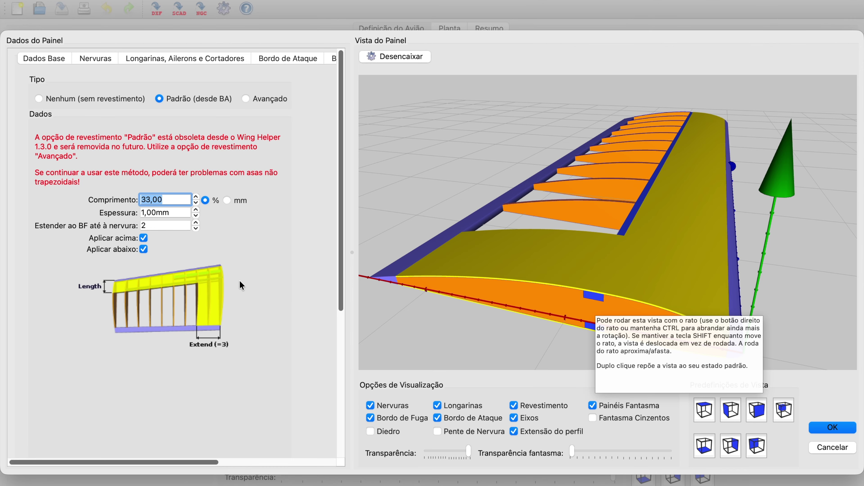
Step: Increase the sheeting's Comprimento to 36% so that it extends past the spar
mouse_move(198, 205)
click(196, 197)
click(195, 197)
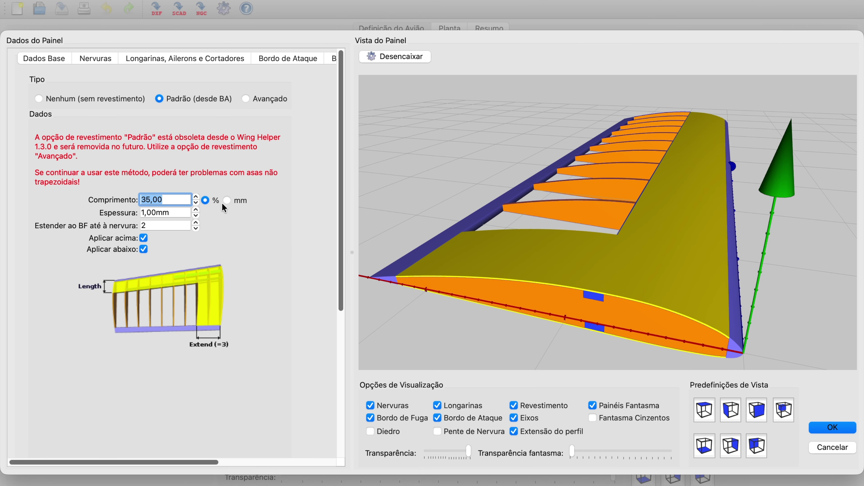
scroll(628, 239, up, 5)
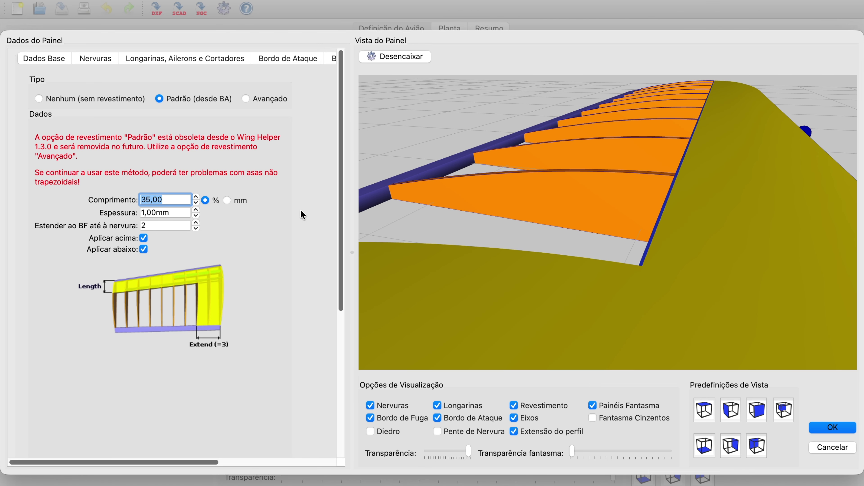
mouse_move(177, 200)
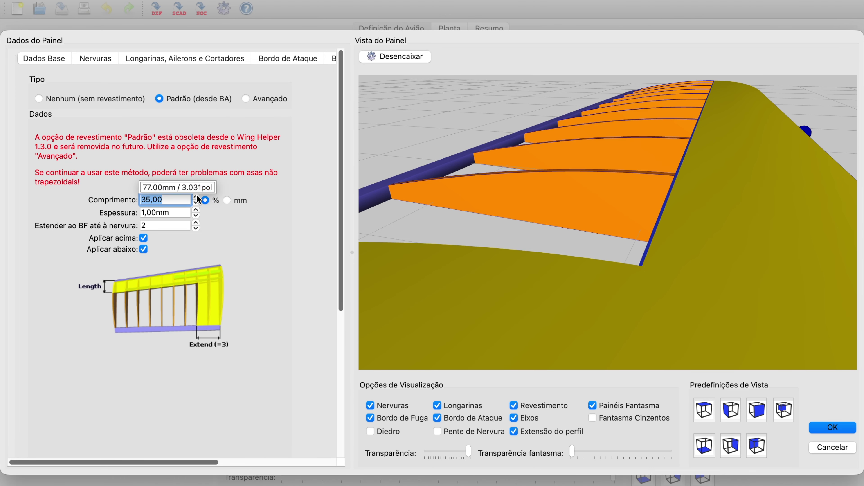
click(197, 196)
Step: Examine in the 3D view where the upper and lower sheeting ends relative to the spars
scroll(487, 234, down, 5)
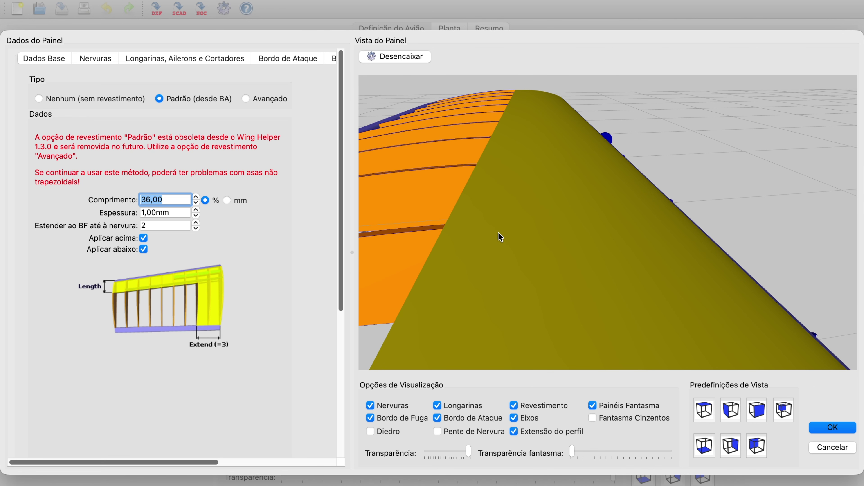
drag(546, 316, 586, 320)
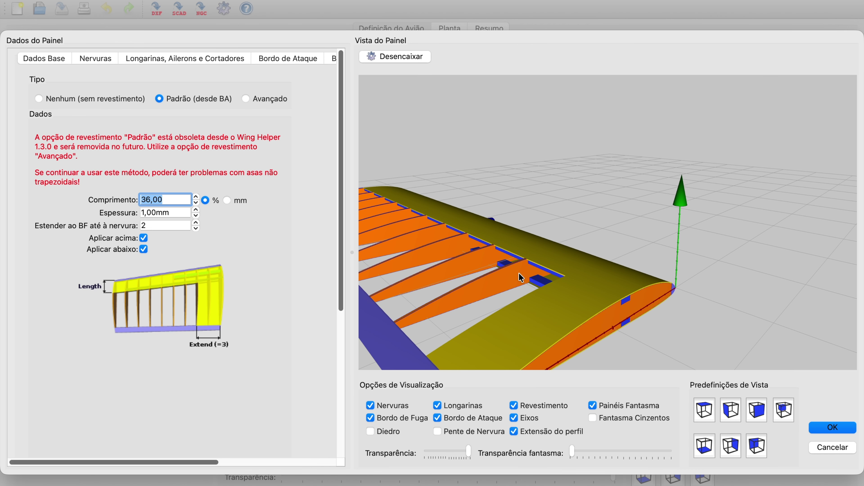
scroll(521, 269, down, 3)
scroll(524, 272, up, 6)
drag(468, 321, 466, 296)
scroll(466, 256, down, 10)
scroll(465, 256, up, 6)
drag(466, 261, 562, 275)
scroll(627, 257, up, 6)
drag(643, 258, 502, 194)
scroll(501, 194, down, 3)
scroll(574, 199, up, 8)
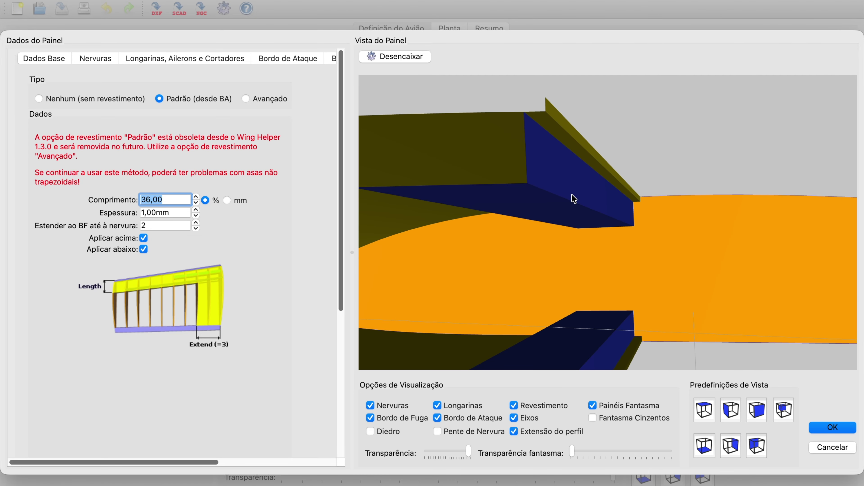
drag(574, 199, 559, 194)
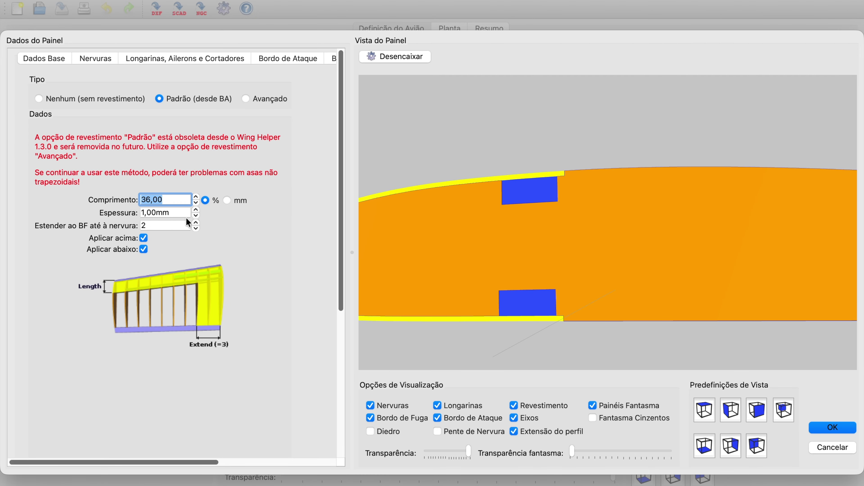
Step: Switch the sheeting's Comprimento to millimetres and set it to 90 mm
click(227, 199)
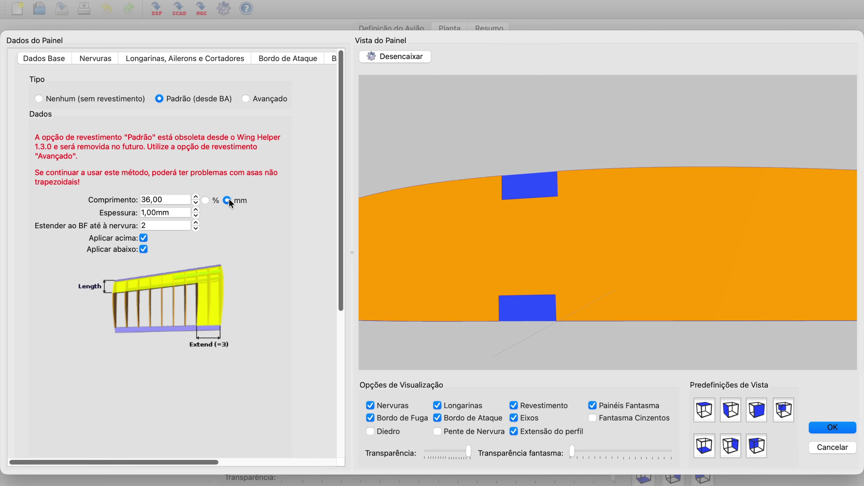
scroll(511, 242, down, 5)
scroll(572, 224, up, 2)
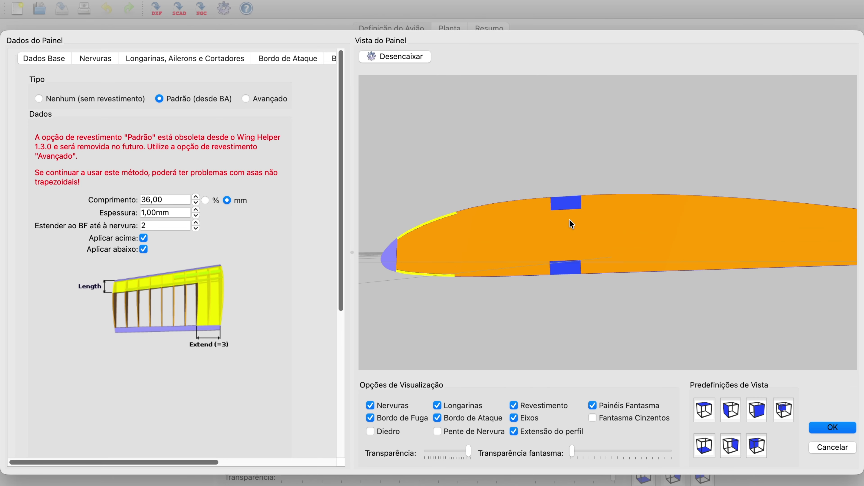
double_click(183, 199)
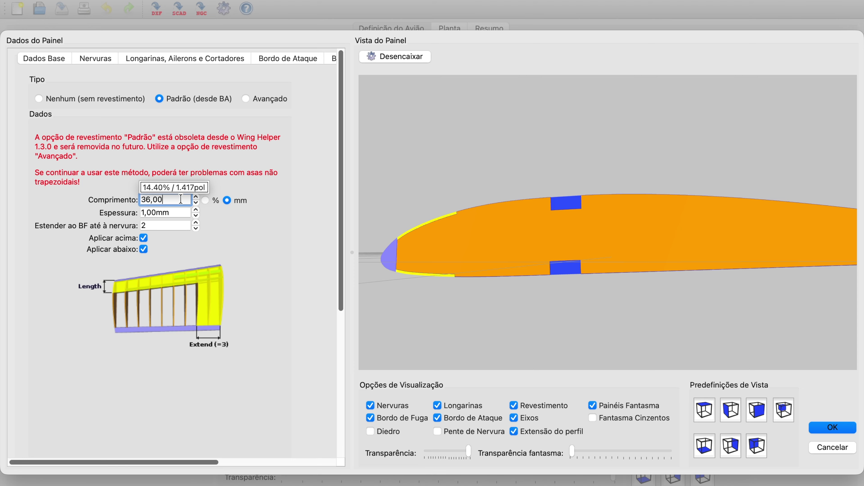
text(100)
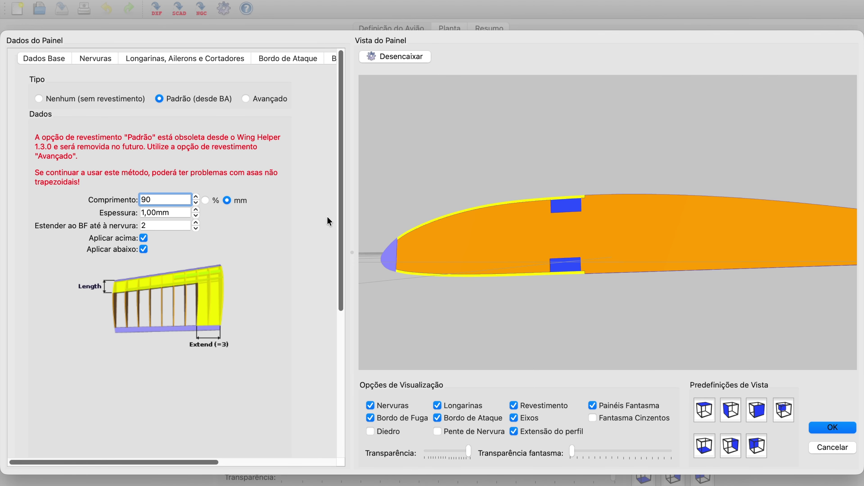
Step: Reduce the sheeting's Comprimento to 89 mm and check its edge against the spar close up
scroll(569, 193, up, 3)
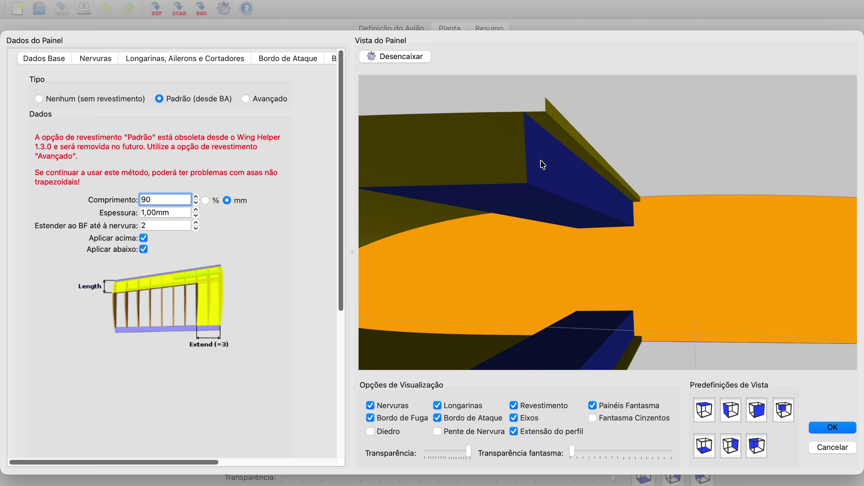
click(196, 204)
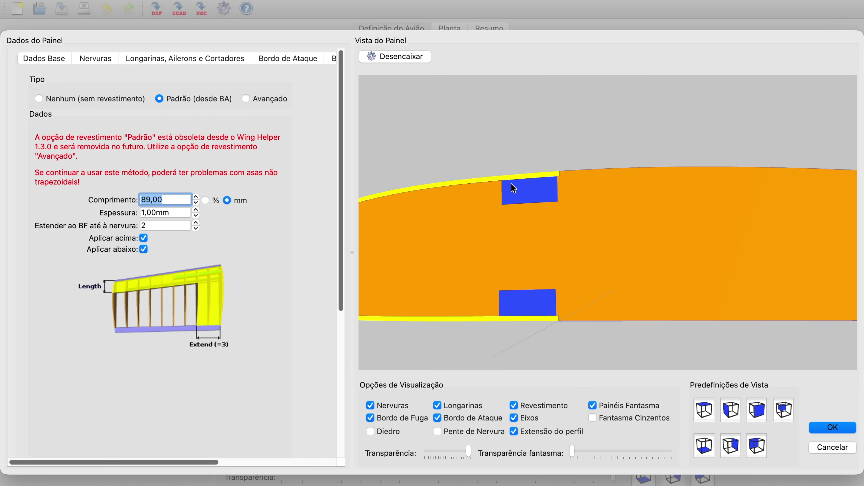
scroll(531, 184, down, 3)
scroll(545, 173, up, 4)
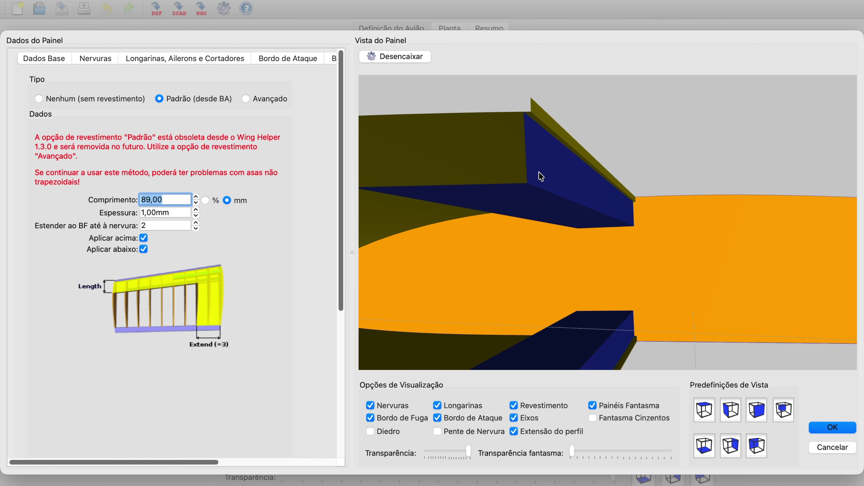
scroll(546, 175, down, 1)
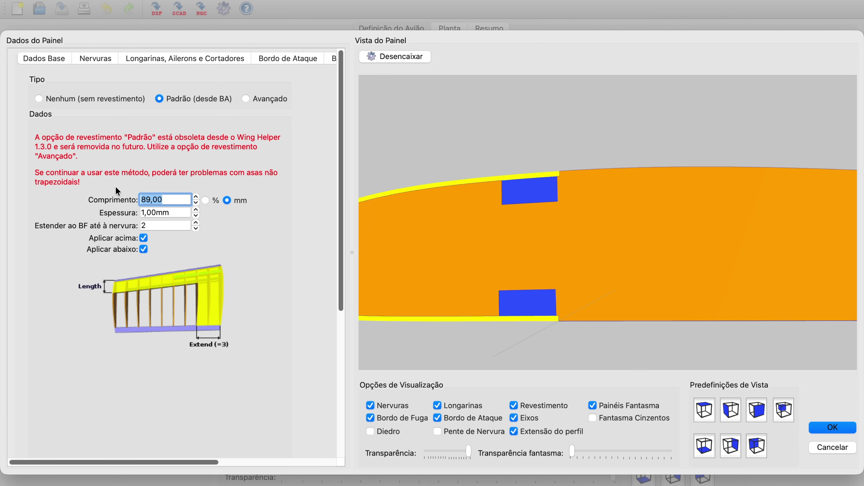
Step: Set the sheeting's Comprimento to 88,7 mm and check its fit over the spars in the 3D view
click(166, 200)
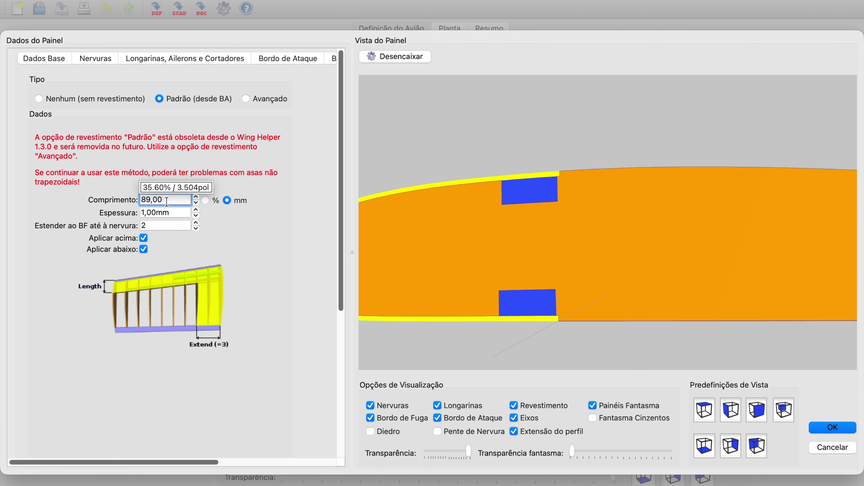
drag(175, 200, 137, 197)
text(88)
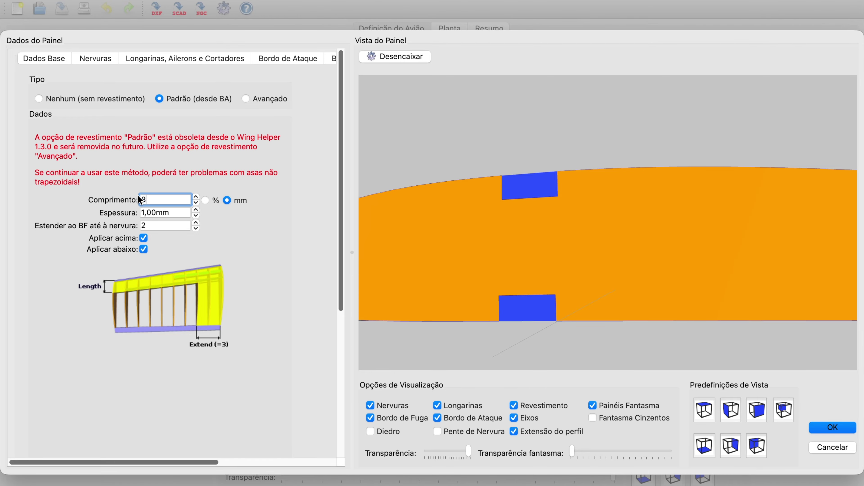
text(,)
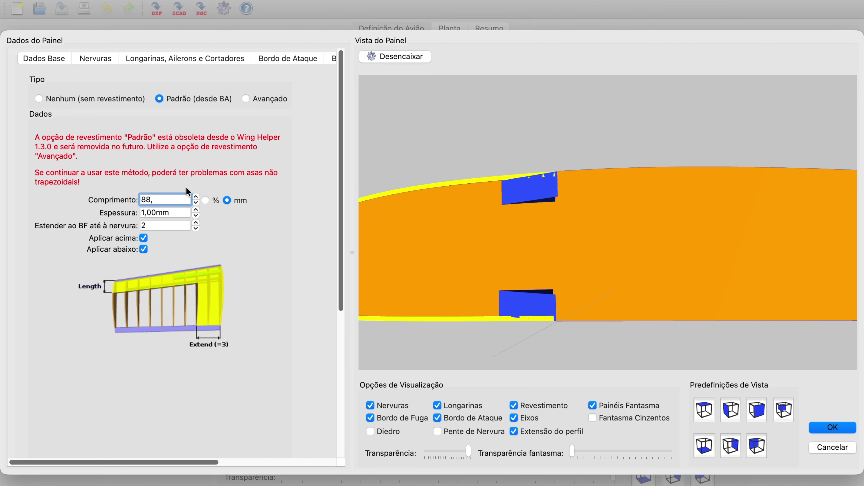
text(7)
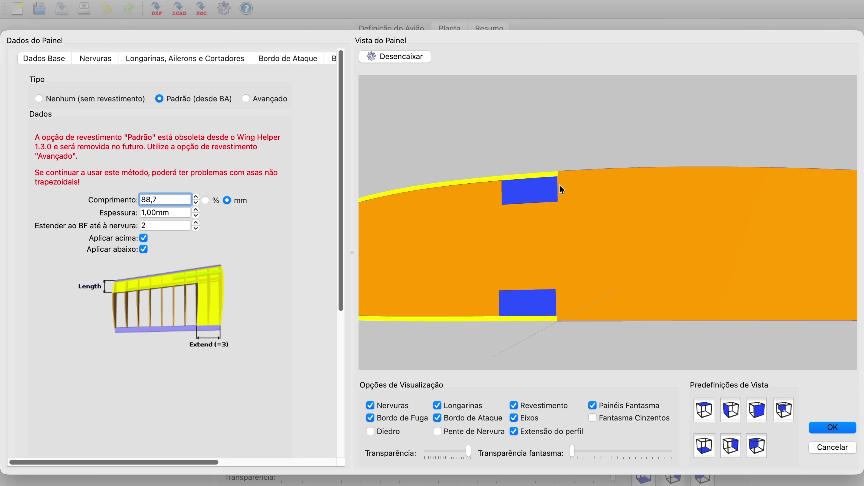
drag(536, 192, 551, 256)
scroll(636, 256, up, 3)
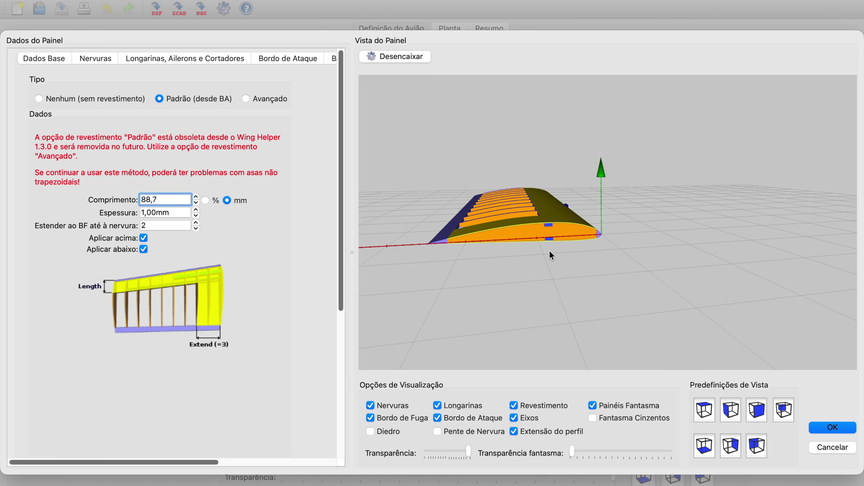
scroll(550, 252, up, 10)
drag(669, 233, 664, 236)
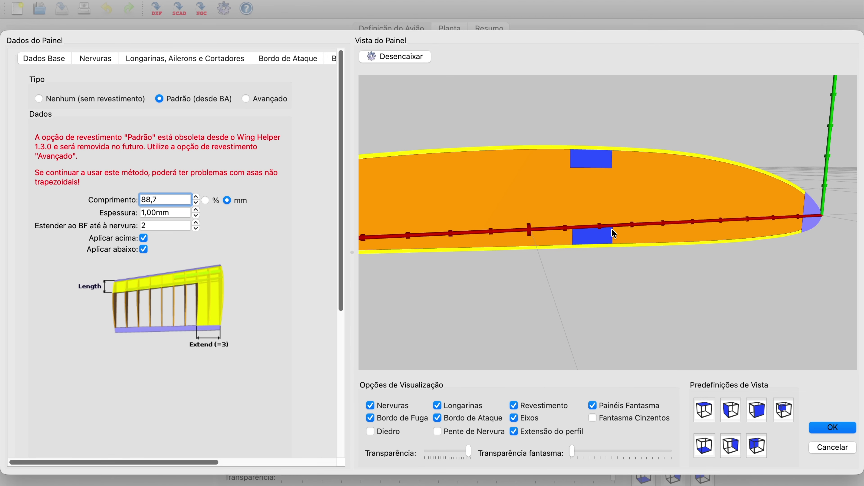
Step: Examine the wing section's sheeting fit around the upper and lower spars in the 3D view, from afar and close up
scroll(612, 232, down, 10)
scroll(562, 222, up, 1)
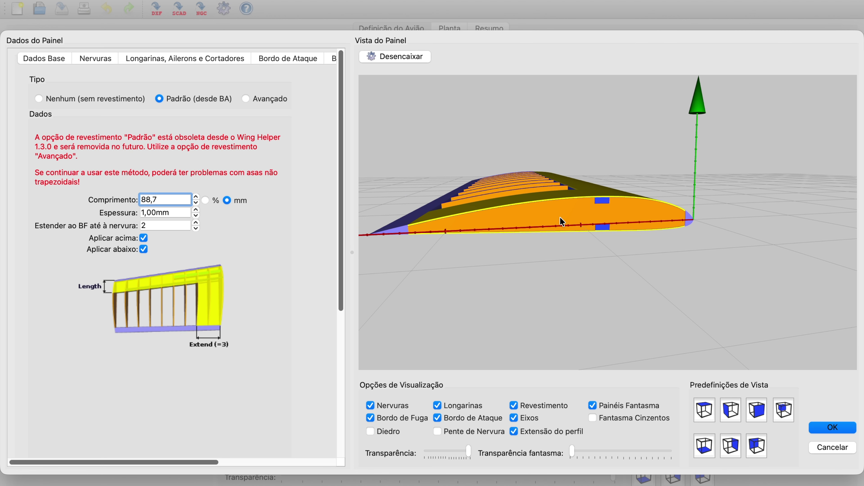
scroll(574, 211, up, 5)
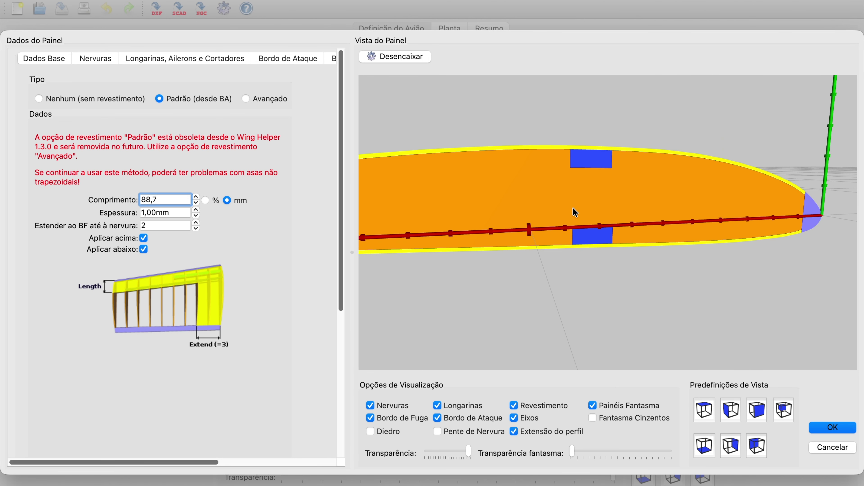
scroll(575, 212, down, 1)
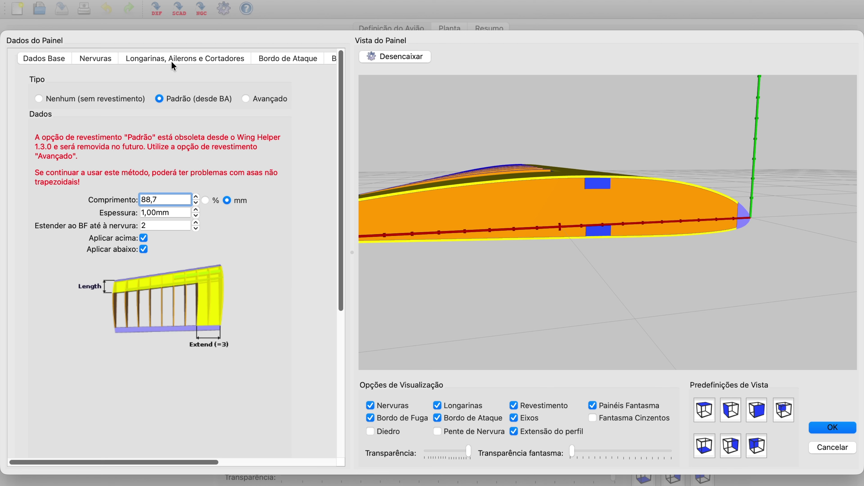
Step: Review the panel's spar, leading-edge and rib settings and return to the sheeting (Revestimento) settings
drag(205, 462, 145, 463)
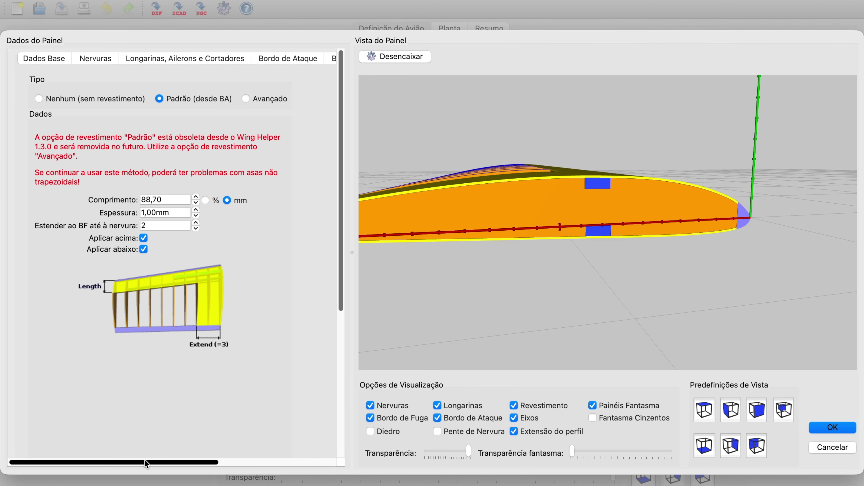
click(155, 61)
click(295, 60)
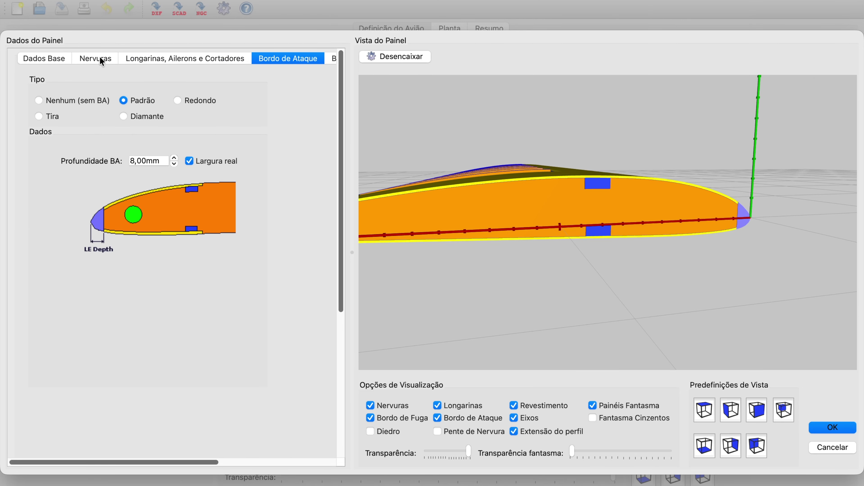
click(101, 61)
click(278, 60)
drag(190, 463, 304, 465)
click(253, 60)
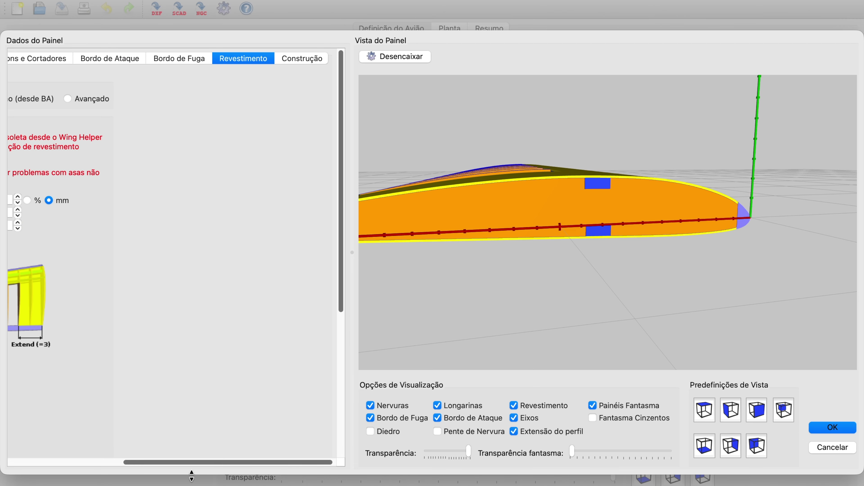
drag(173, 463, 71, 462)
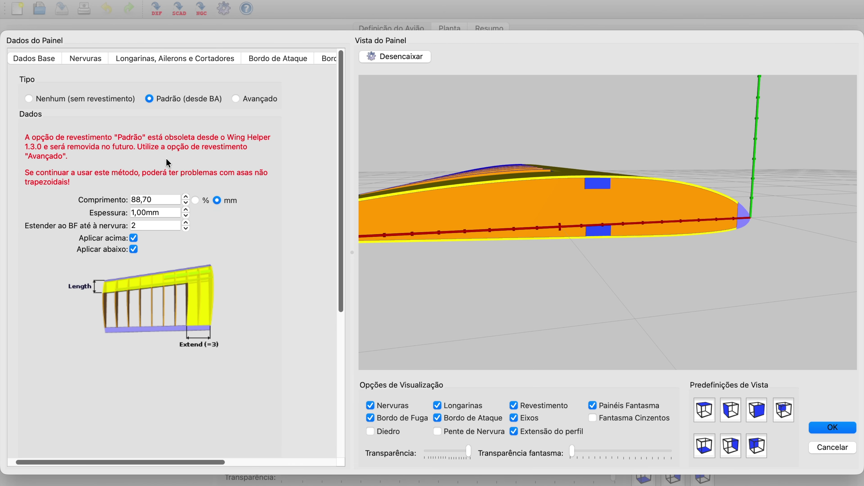